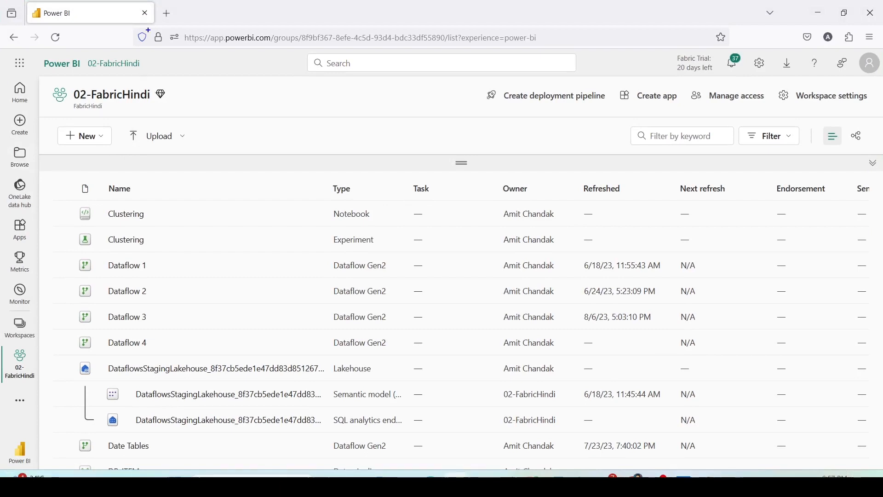
Look through the list of available workspaces and locate 02-FabricHindi.
drag(150, 23, 278, 47)
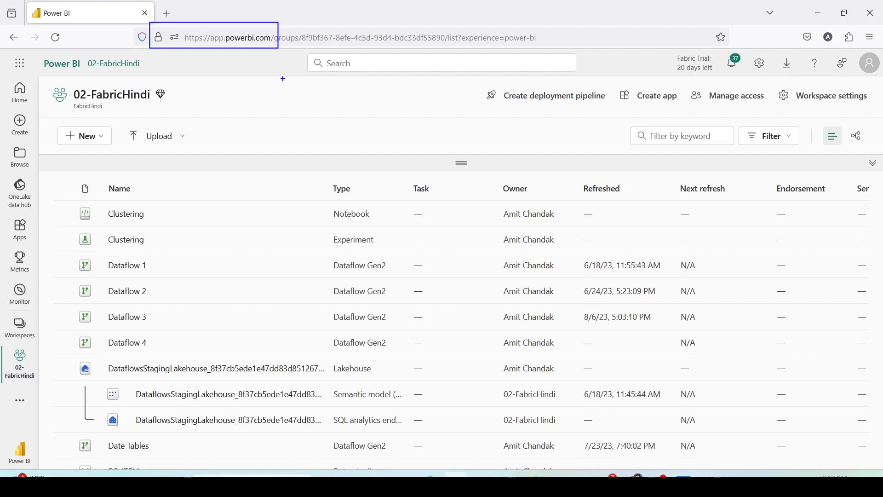
key(Escape)
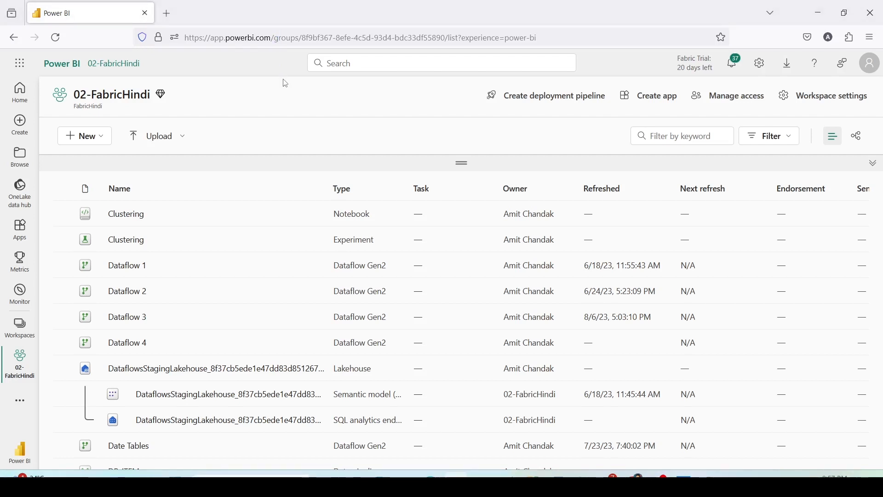
click(20, 328)
scroll(91, 319, down, 1)
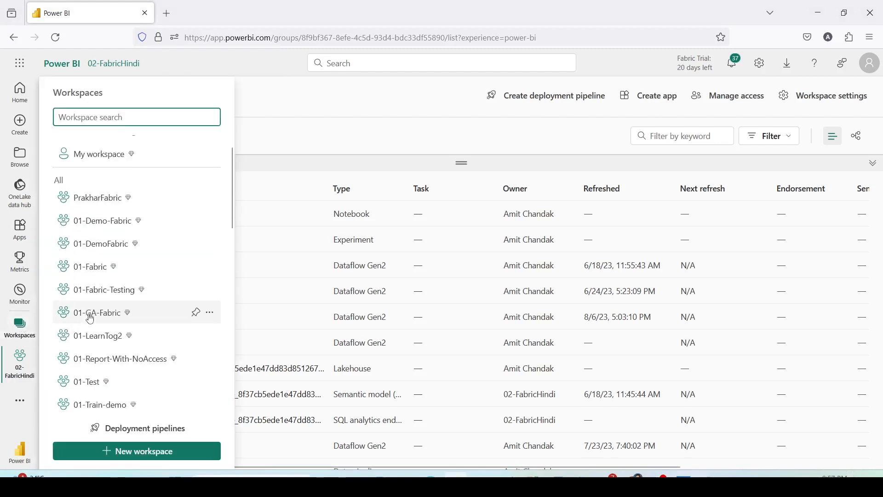
scroll(87, 313, down, 6)
scroll(92, 258, up, 2)
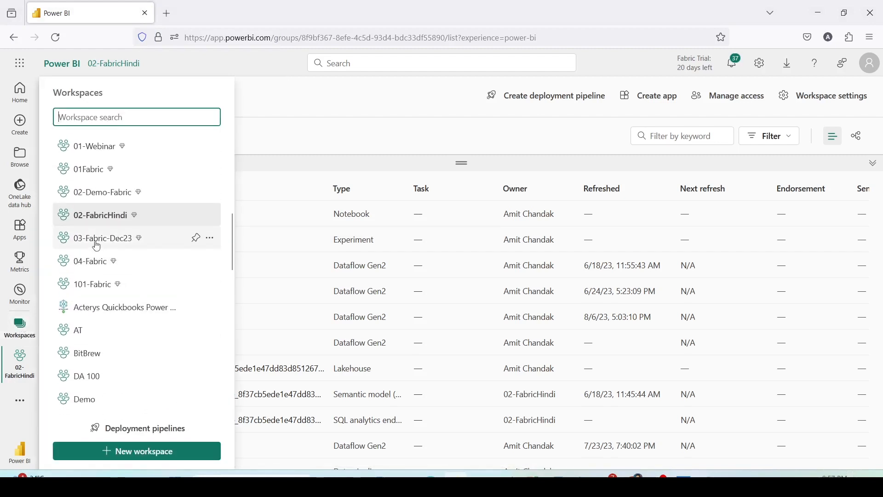
key(ctrl+2)
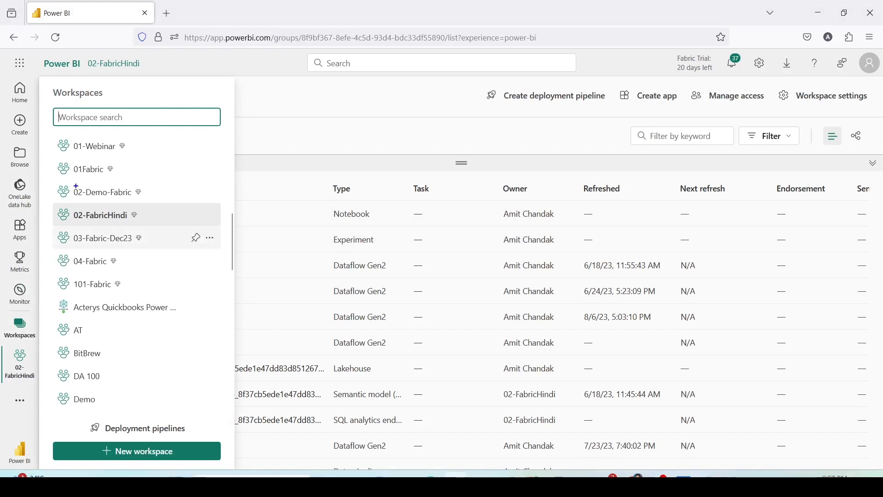
drag(49, 200, 209, 223)
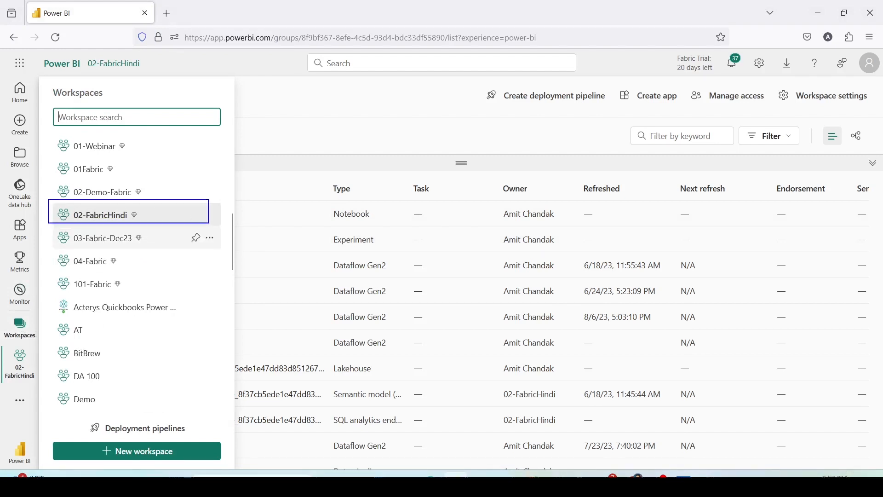
key(Escape)
click(281, 148)
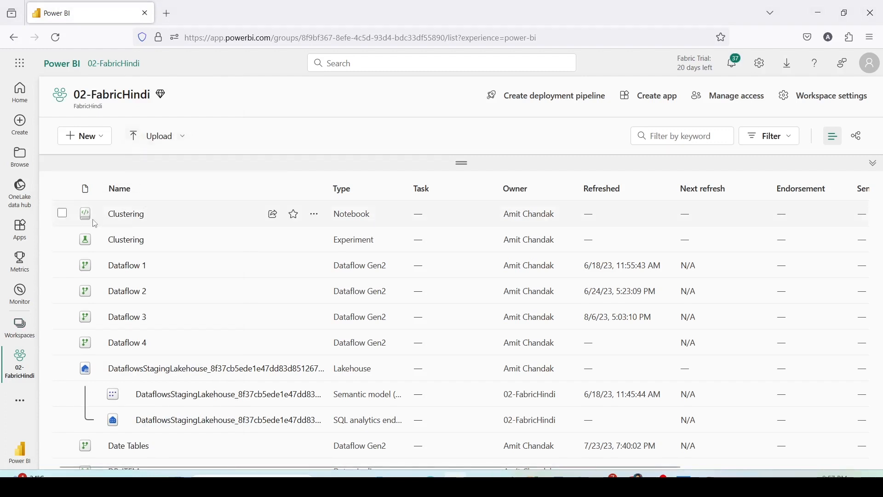
Filter the workspace items by the Lakehouse type to inspect Lake01 and its child items, and remove the filter.
click(772, 144)
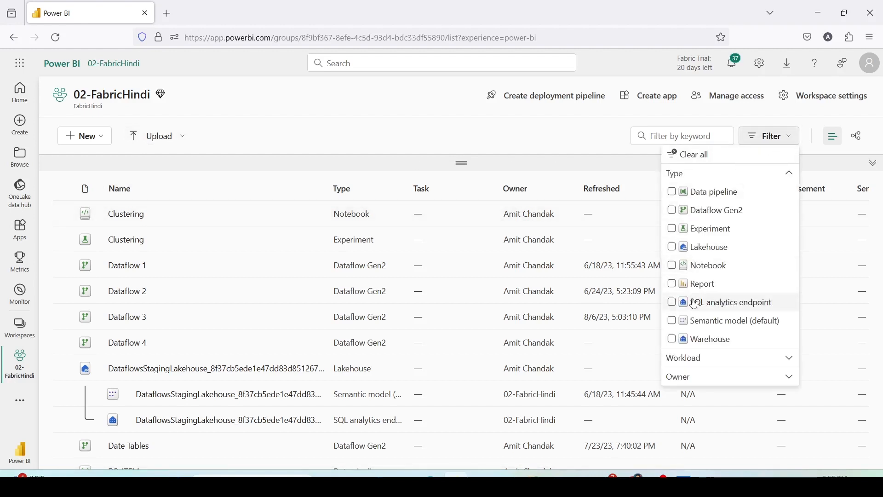
click(673, 249)
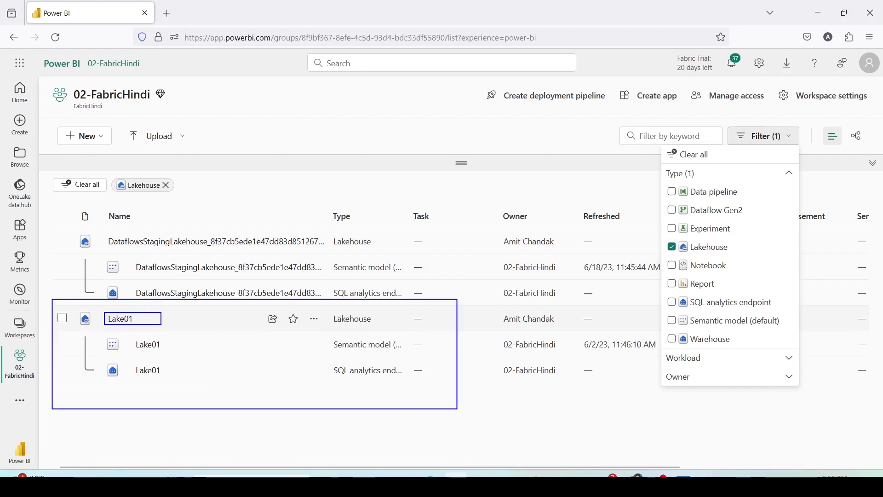
drag(100, 354, 196, 378)
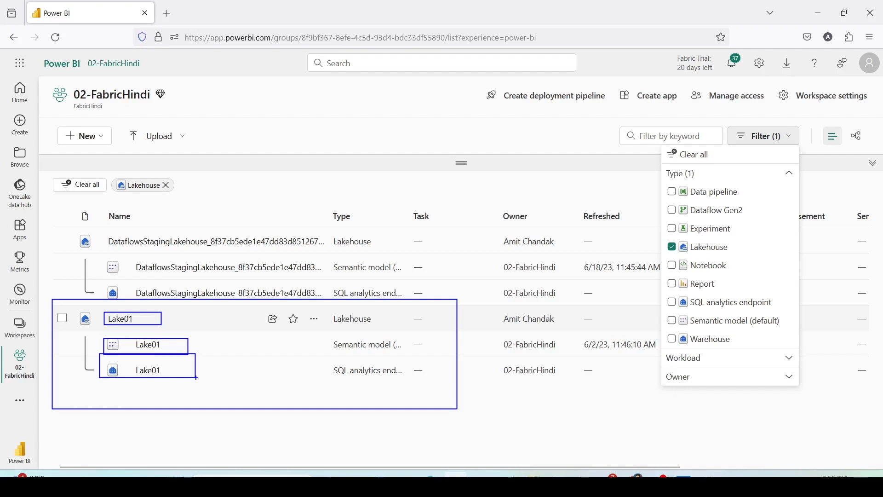
click(166, 186)
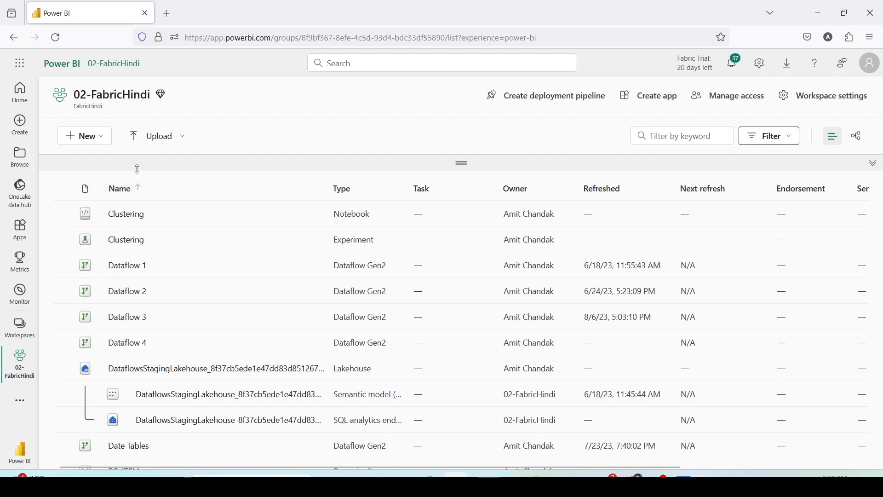
Open the full catalogue of new item types for the workspace and find Data pipeline under Data Factory.
click(101, 138)
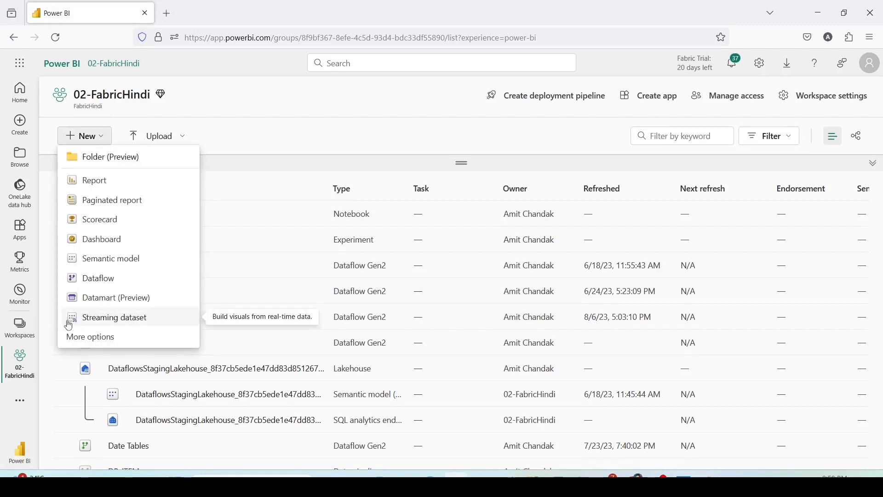
drag(60, 326, 198, 345)
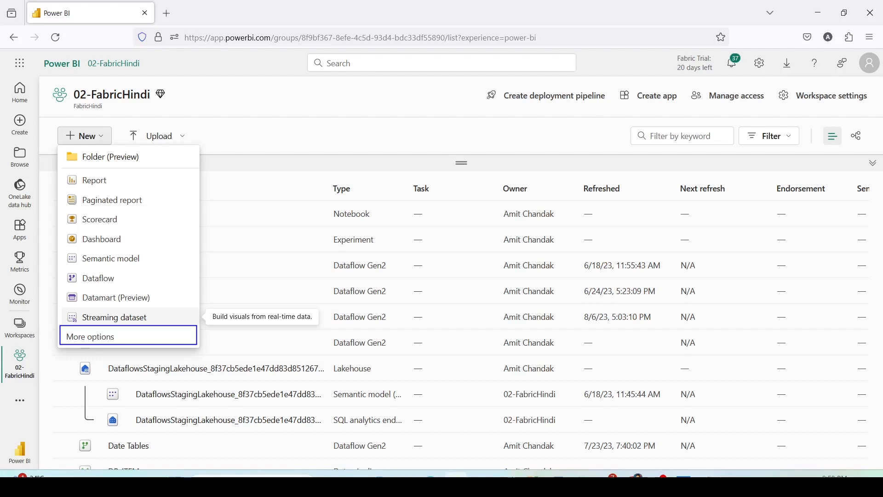
click(112, 341)
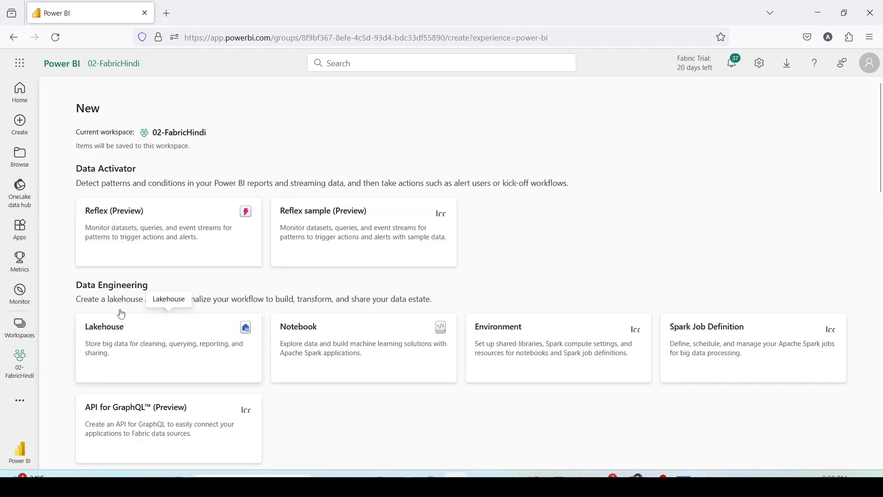
scroll(125, 306, down, 3)
scroll(132, 301, down, 4)
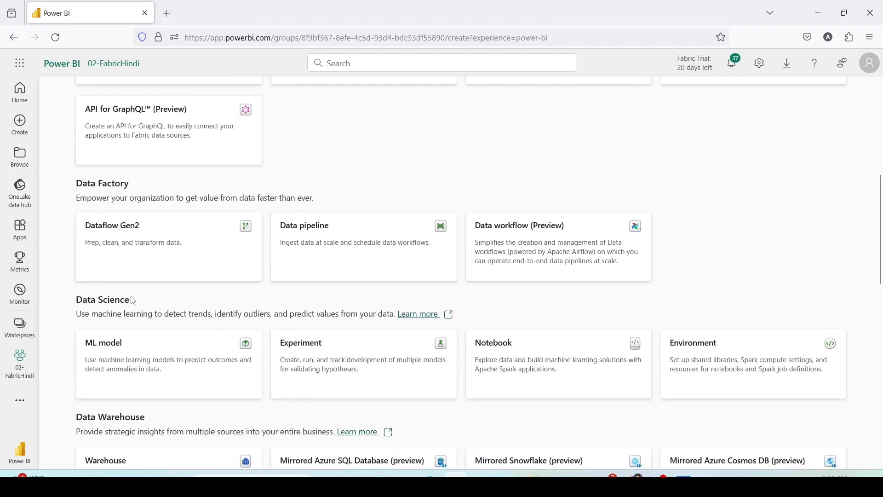
mouse_move(69, 163)
mouse_down()
mouse_move(278, 205)
mouse_move(462, 282)
mouse_up()
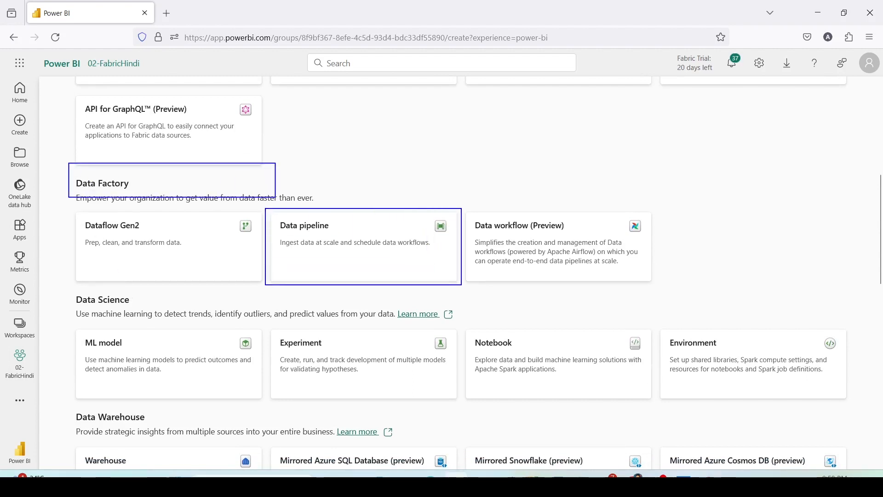
key(Escape)
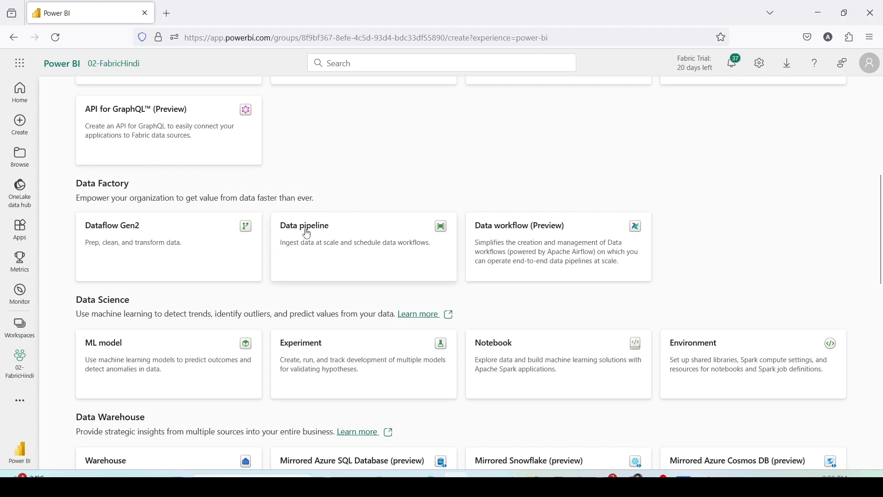
Create a data pipeline named Local Data.
click(306, 229)
drag(398, 242, 326, 240)
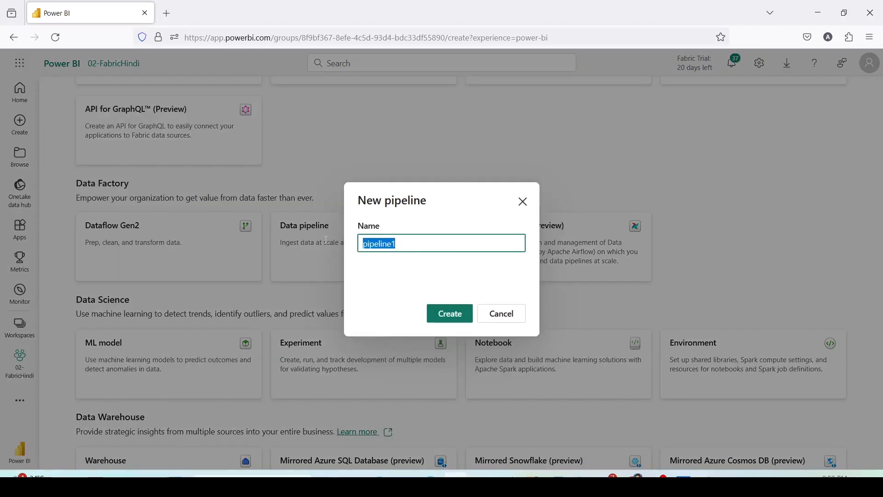
text(Local Data)
click(463, 314)
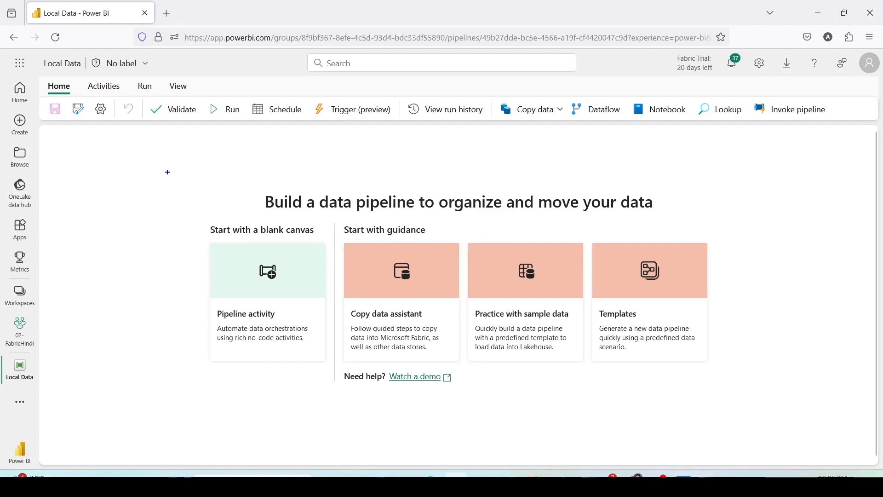
Start the Copy data assistant for the new pipeline.
drag(159, 158, 786, 391)
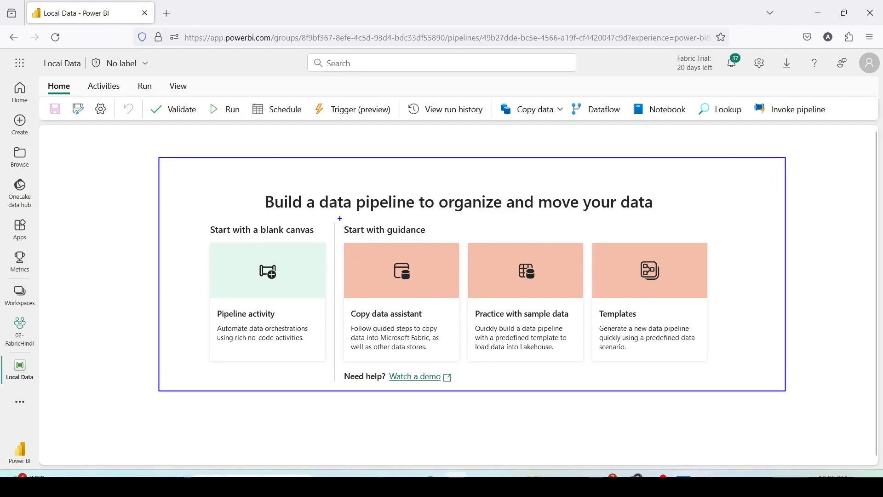
mouse_move(340, 219)
mouse_down()
mouse_move(409, 324)
mouse_move(464, 377)
mouse_up()
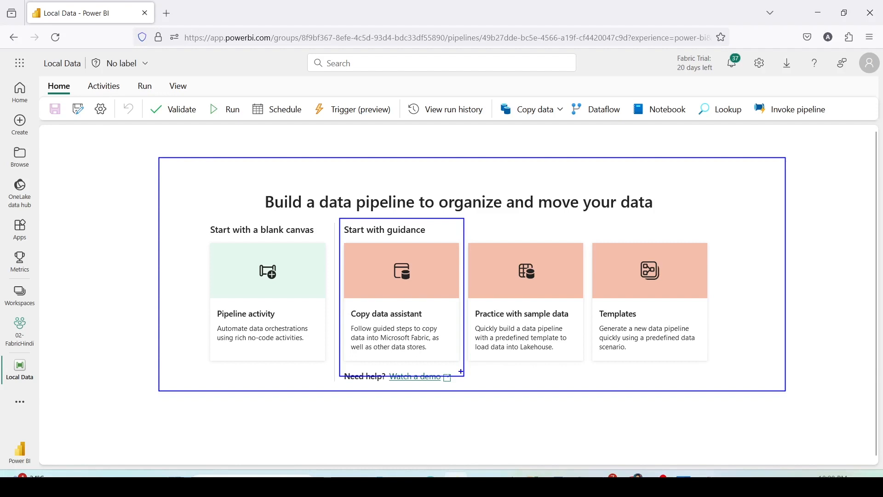
key(Escape)
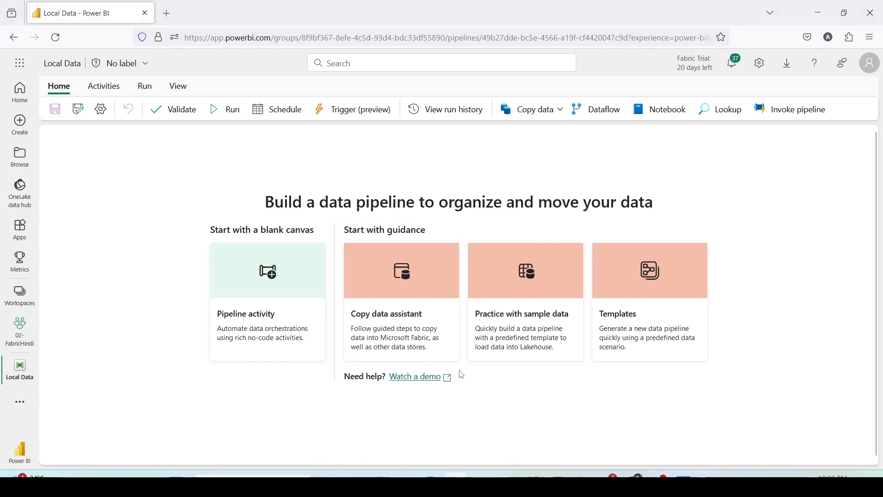
click(406, 329)
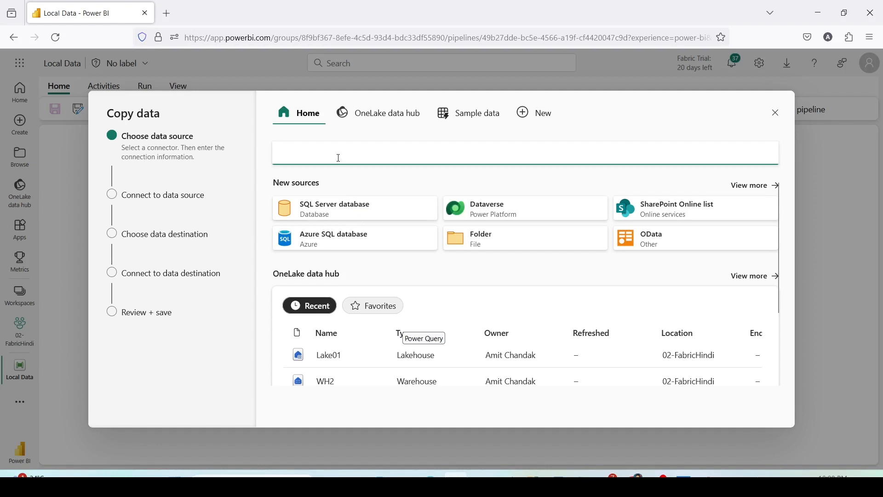
Search the data sources for "sql" and choose SQL Server database as the new source.
text(sql)
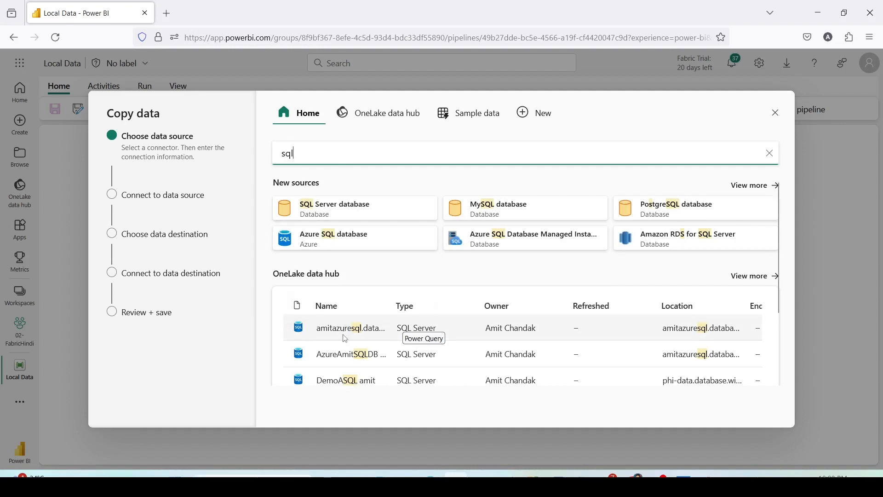
scroll(345, 339, down, 4)
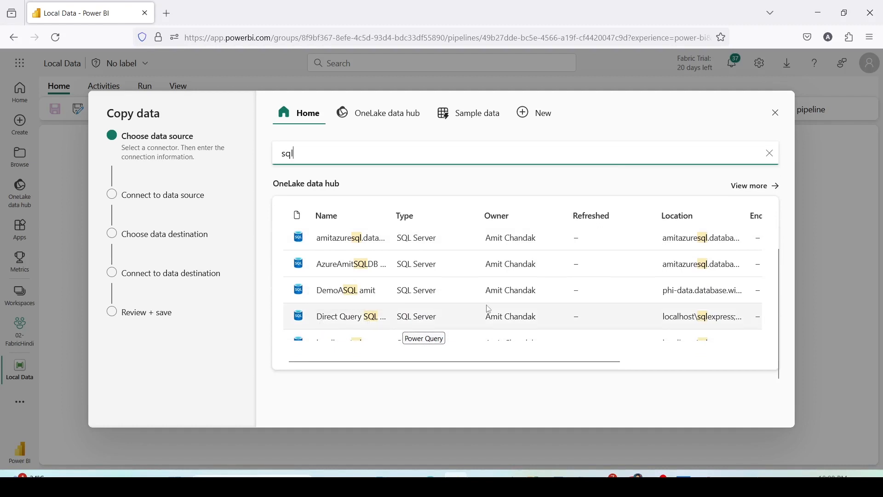
scroll(483, 317, down, 1)
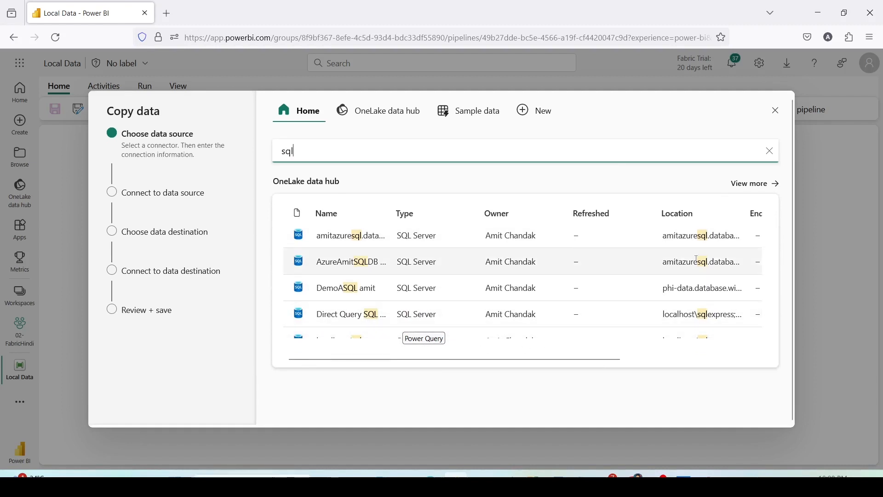
drag(435, 359, 574, 360)
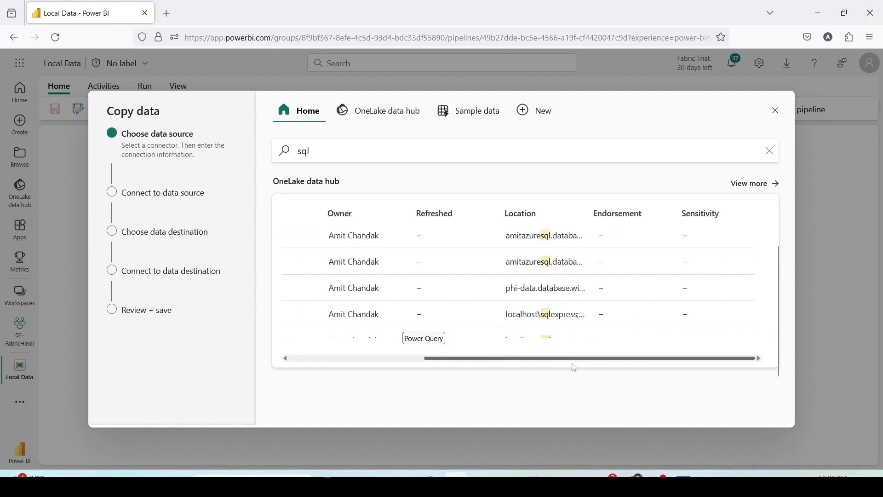
drag(520, 359, 317, 358)
scroll(317, 357, up, 3)
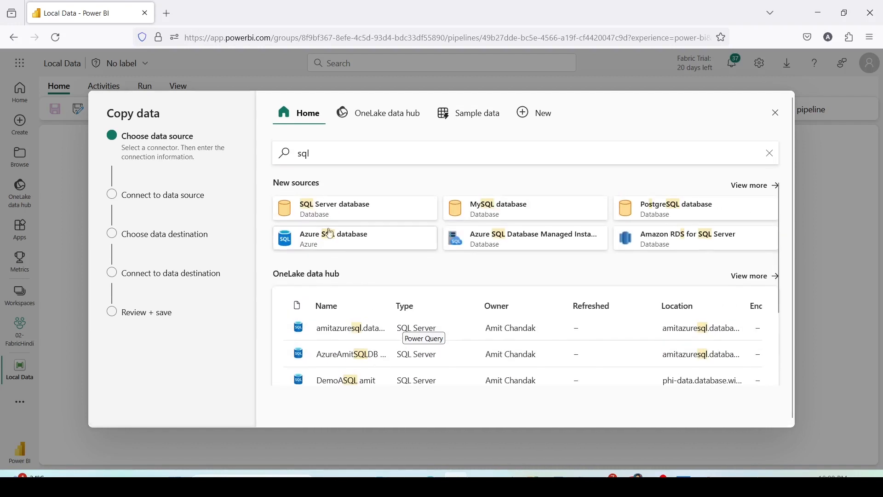
click(334, 213)
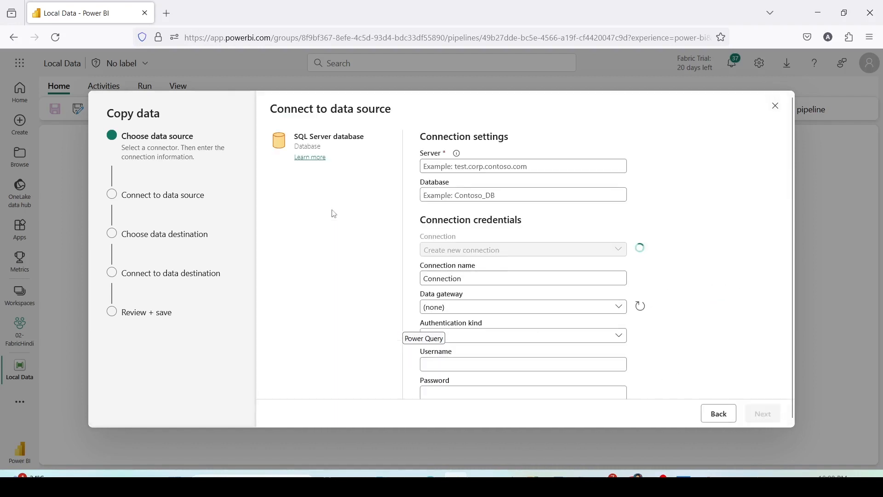
Examine the server, database, connection, connection name and data gateway fields of the SQL Server connection form.
click(482, 166)
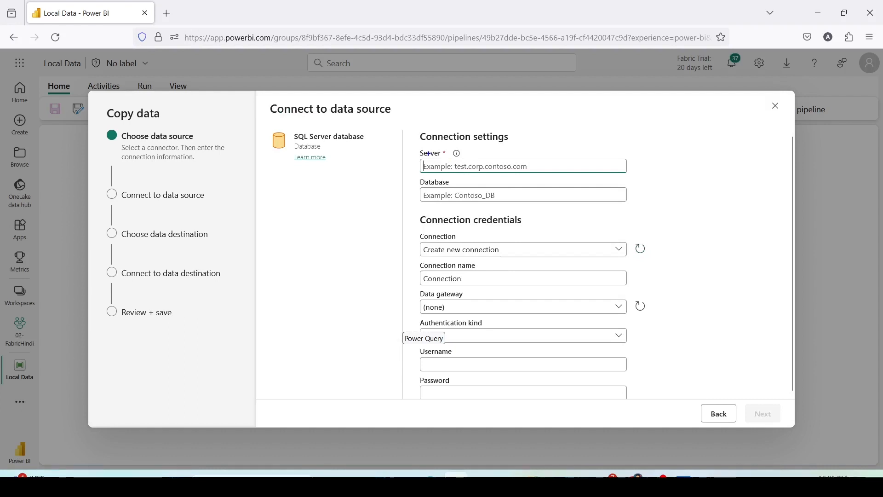
drag(418, 153, 666, 176)
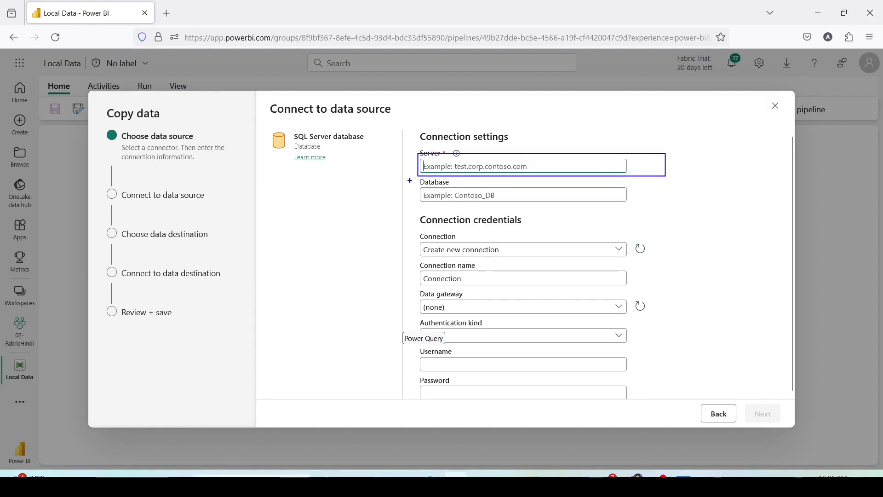
drag(412, 179, 663, 204)
drag(414, 234, 656, 264)
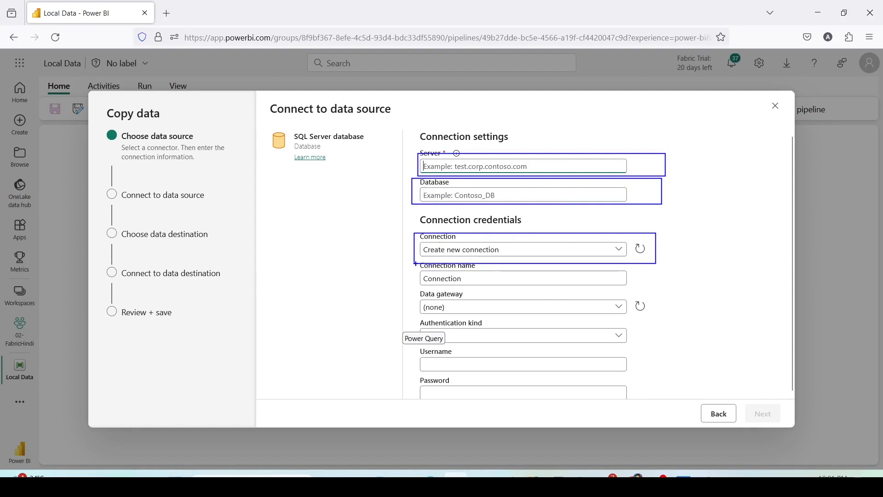
drag(415, 264, 676, 291)
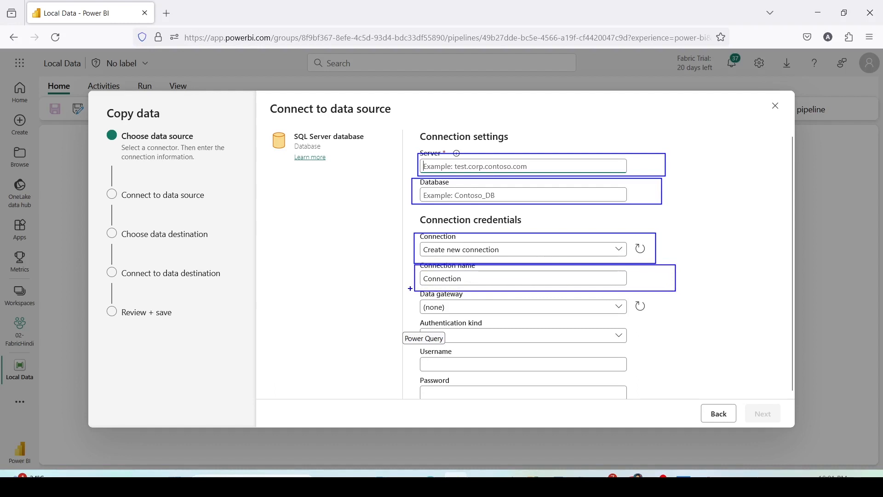
mouse_move(410, 288)
mouse_down()
mouse_move(608, 323)
mouse_move(681, 325)
mouse_up()
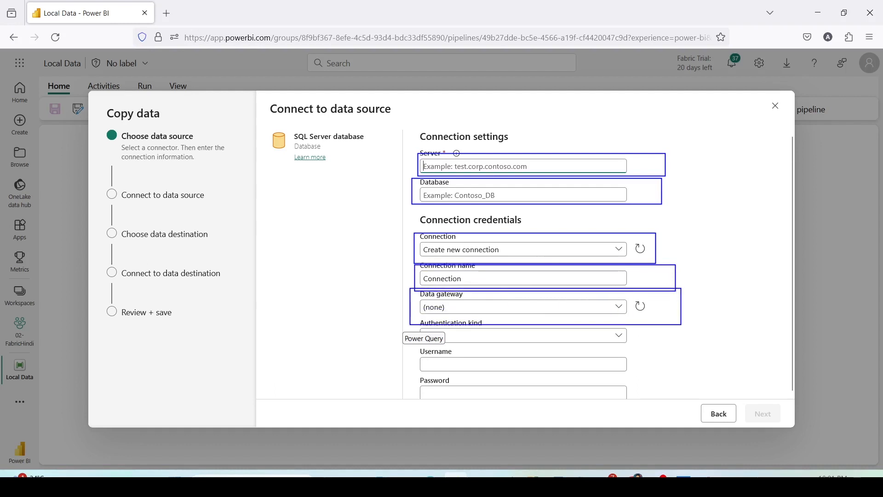
key(Escape)
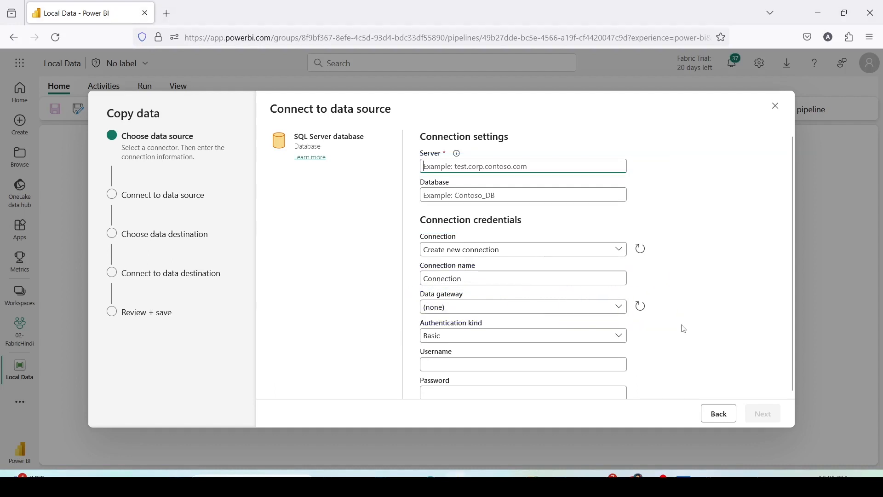
Set the SQL Server connection's server to localhost and its database to sales.
click(620, 336)
click(622, 340)
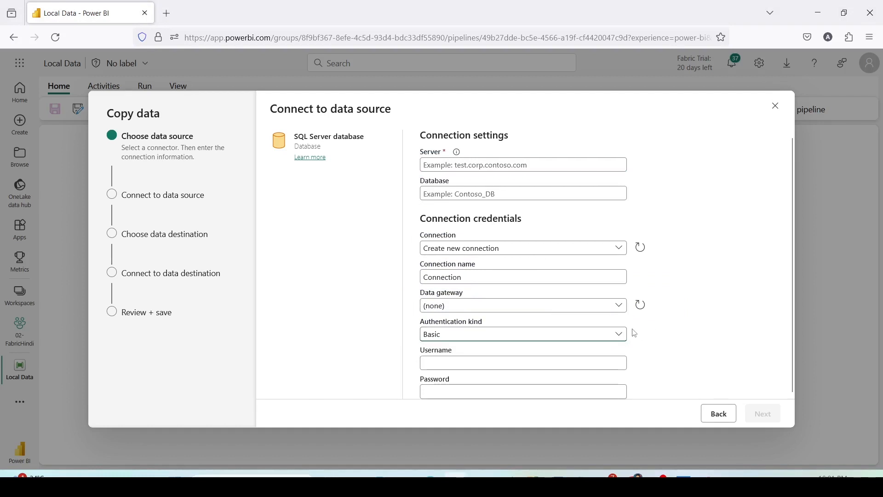
scroll(634, 334, down, 1)
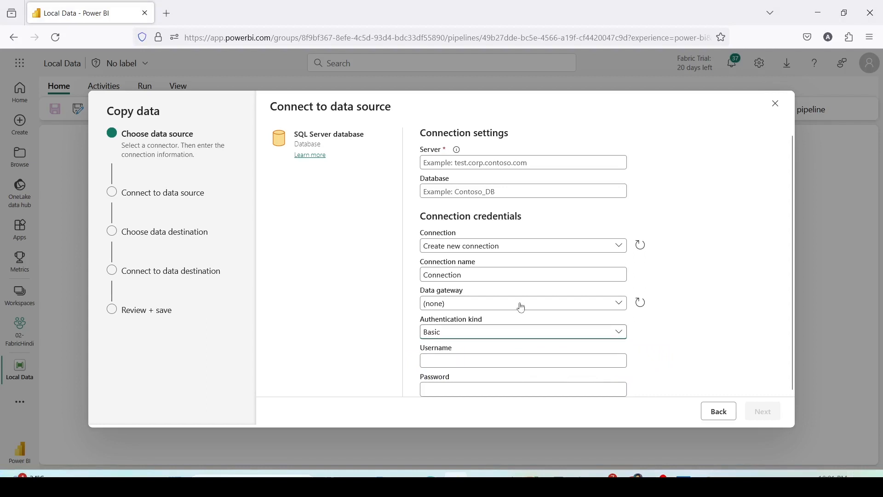
click(450, 165)
text(l)
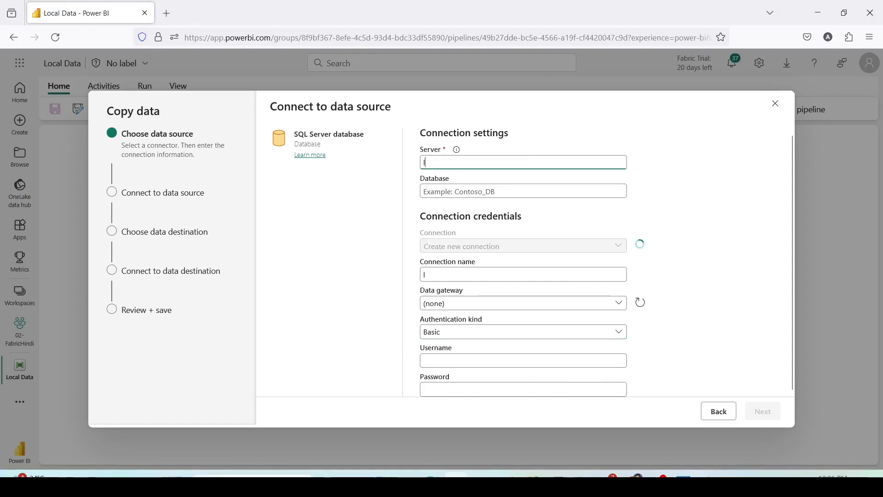
text(ocalhost)
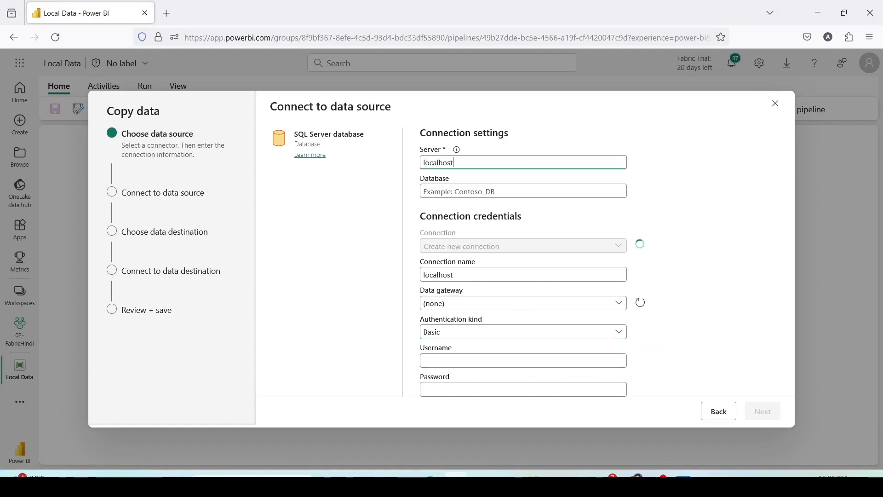
click(460, 192)
text(sales)
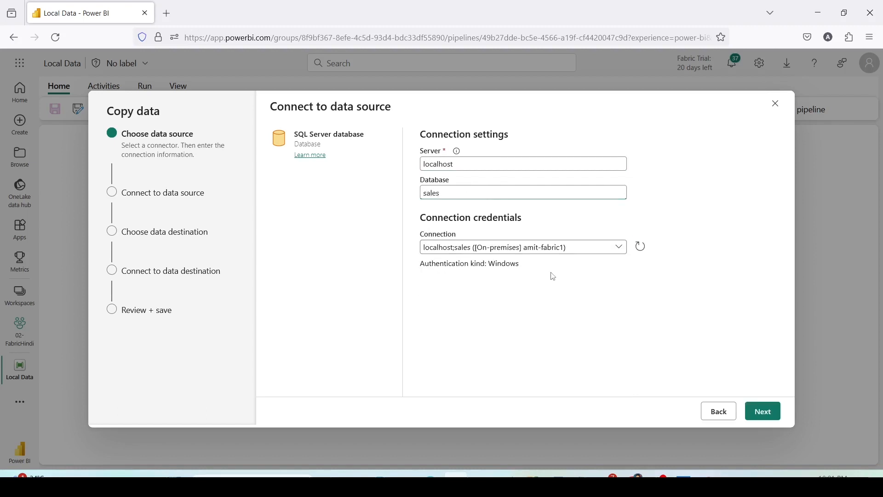
Keep the existing on-premises localhost;sales connection and proceed to the table selection.
click(622, 249)
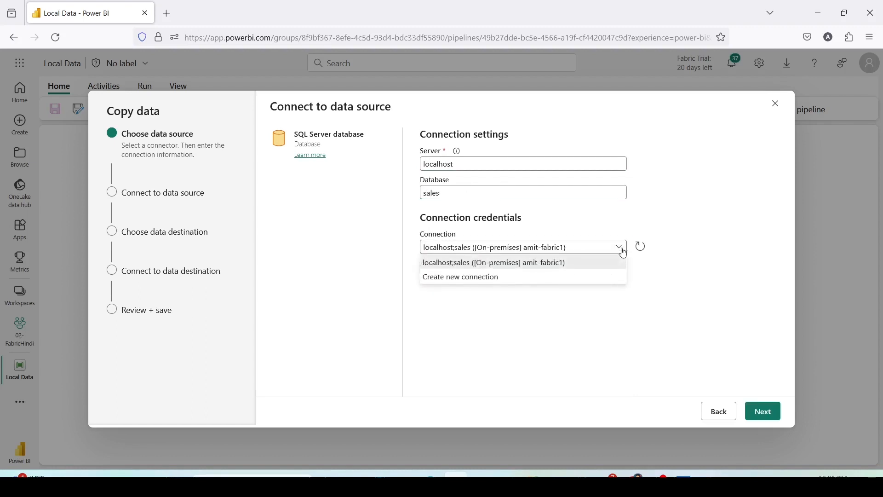
click(689, 250)
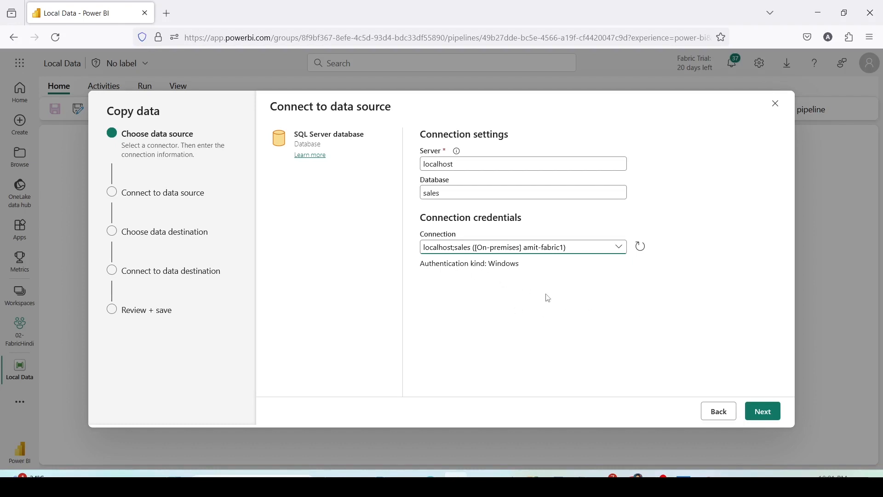
click(763, 412)
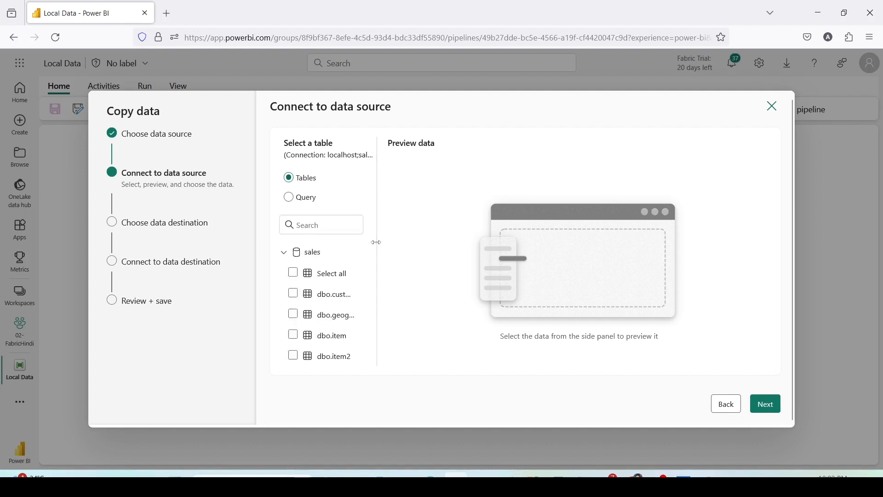
Select the dbo.customer, dbo.geography, dbo.item and dbo.sales tables as the data to copy and proceed to the destination choice.
drag(376, 242, 445, 242)
click(332, 335)
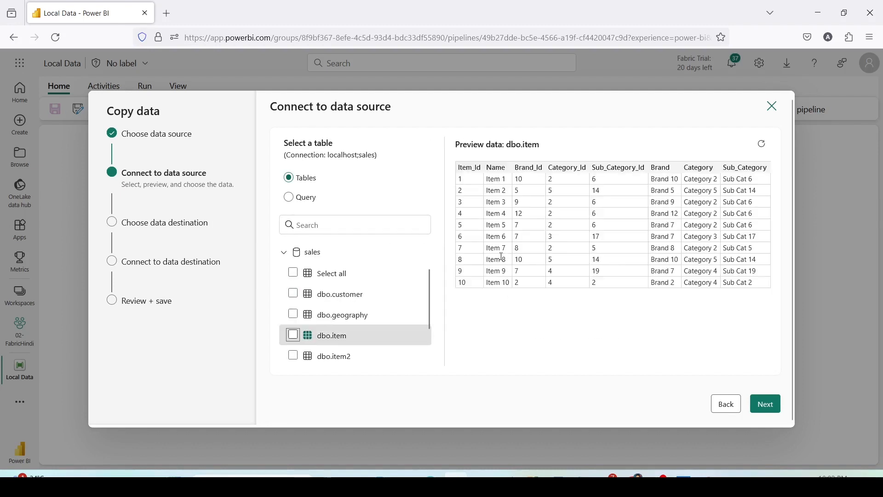
click(295, 297)
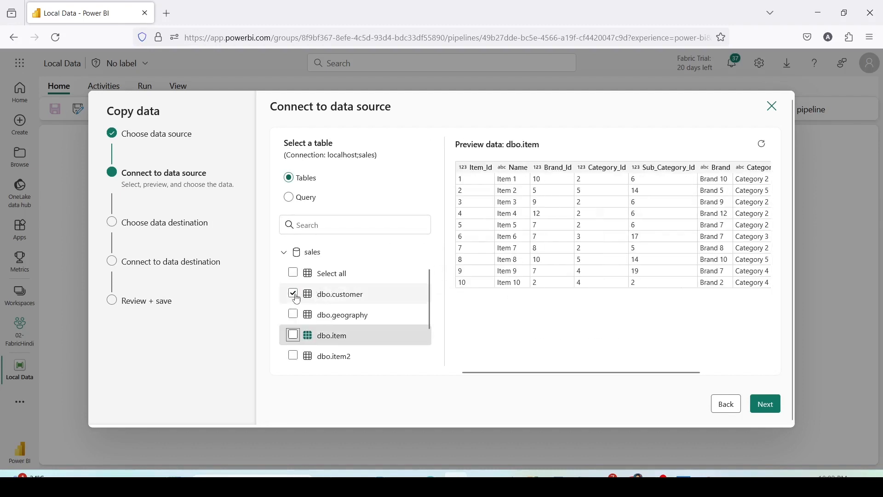
click(293, 316)
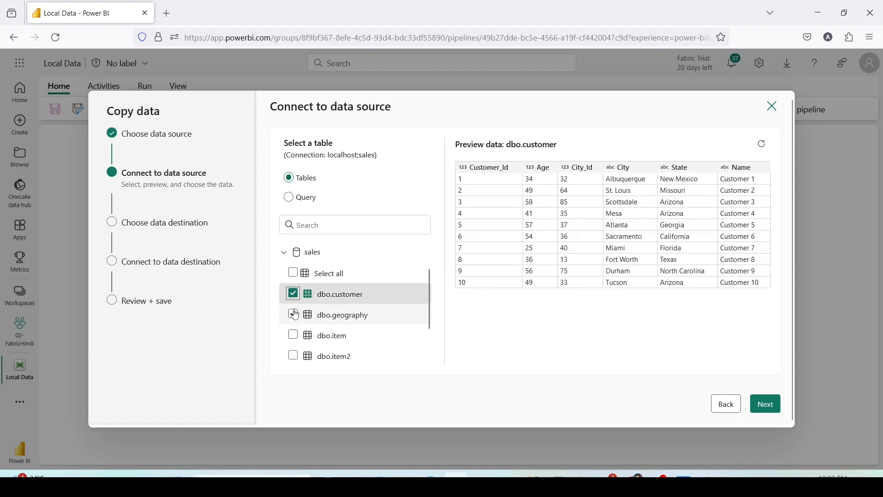
click(294, 335)
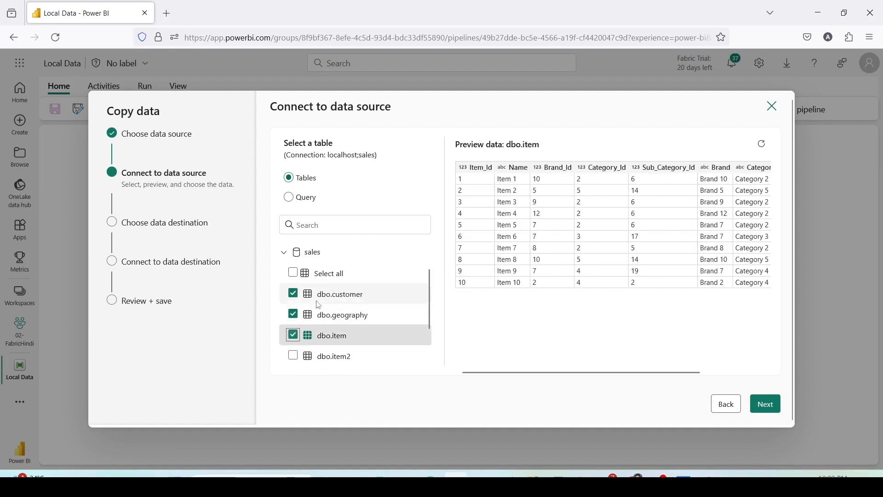
scroll(296, 330, down, 1)
click(294, 335)
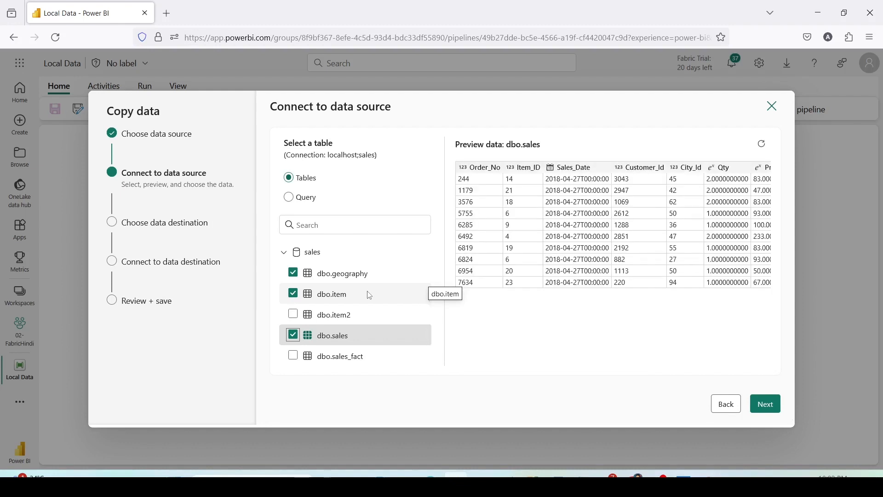
click(767, 408)
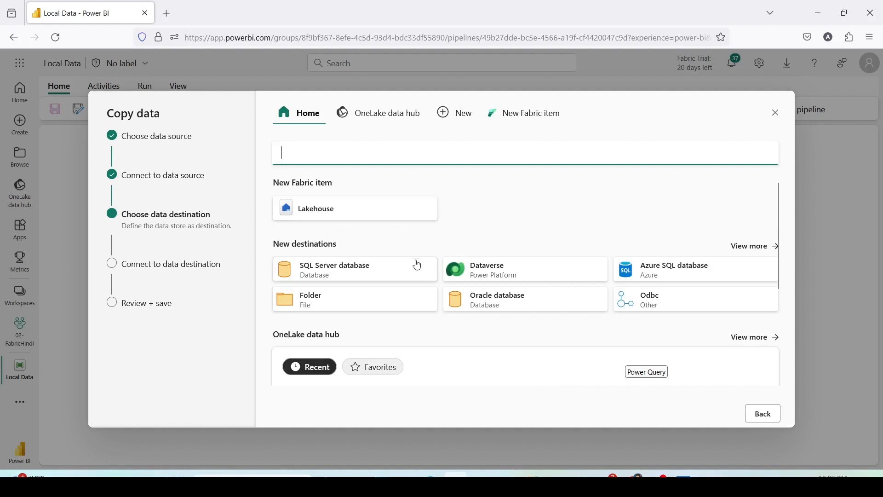
Choose the existing Lake01 lakehouse from the OneLake data hub as the data destination.
scroll(405, 272, down, 3)
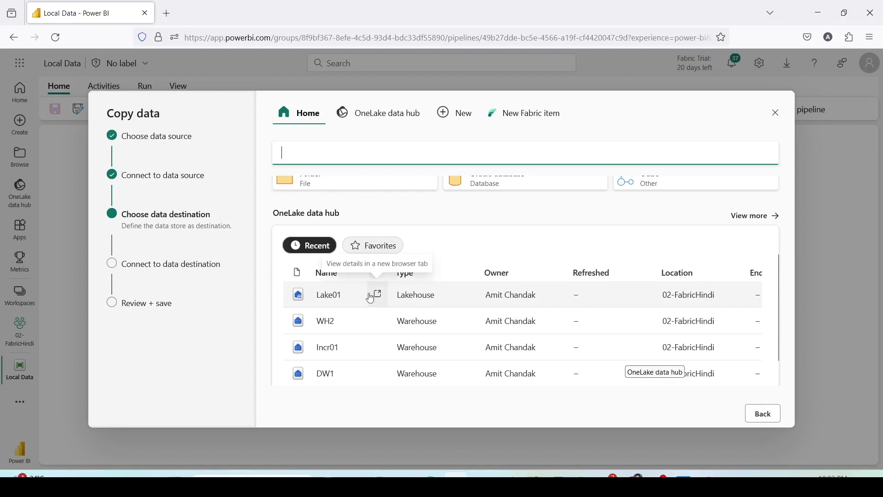
scroll(371, 298, up, 3)
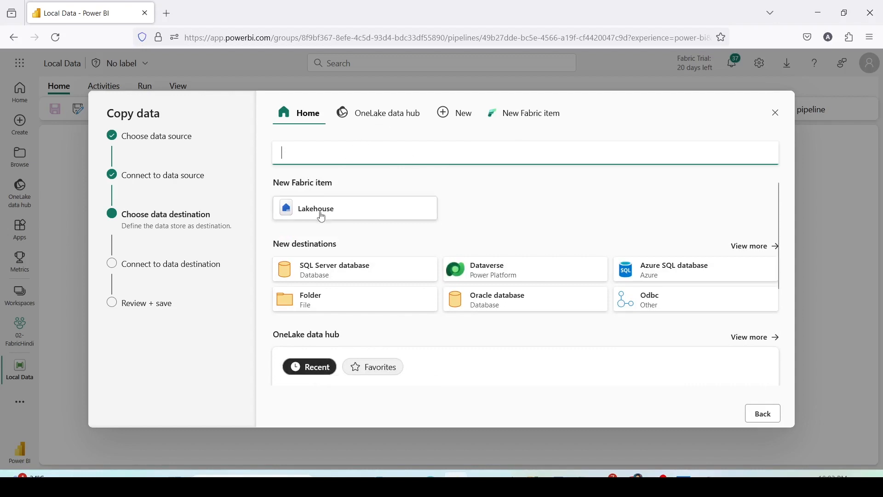
scroll(359, 274, down, 2)
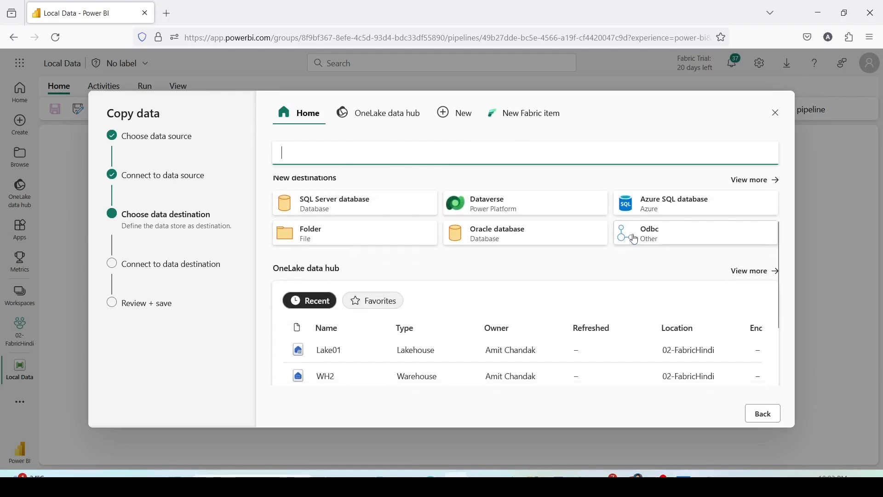
scroll(634, 240, down, 2)
scroll(501, 253, up, 4)
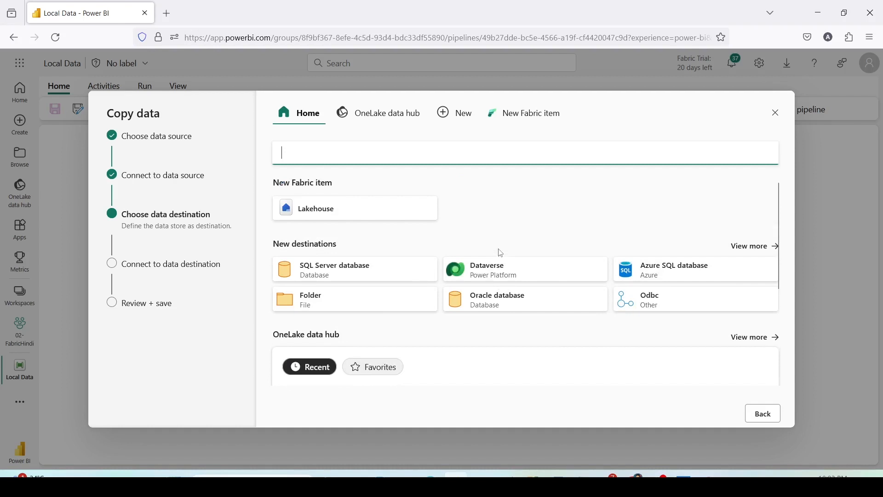
click(324, 213)
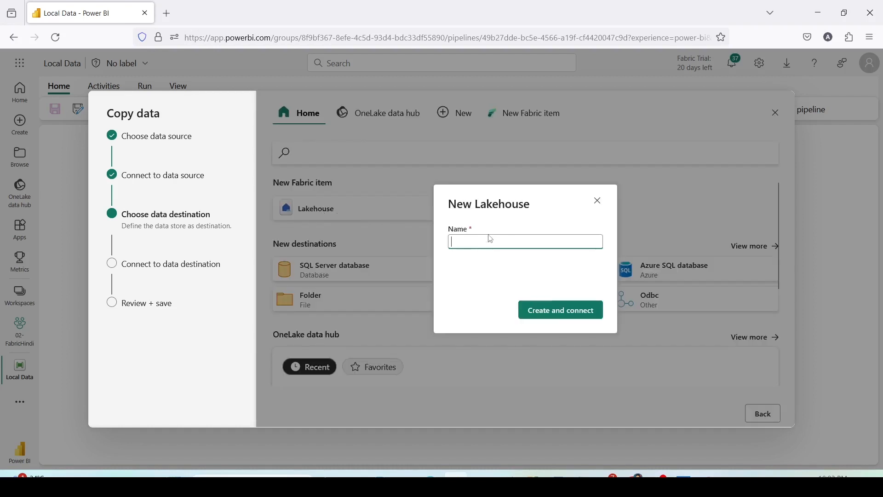
click(598, 201)
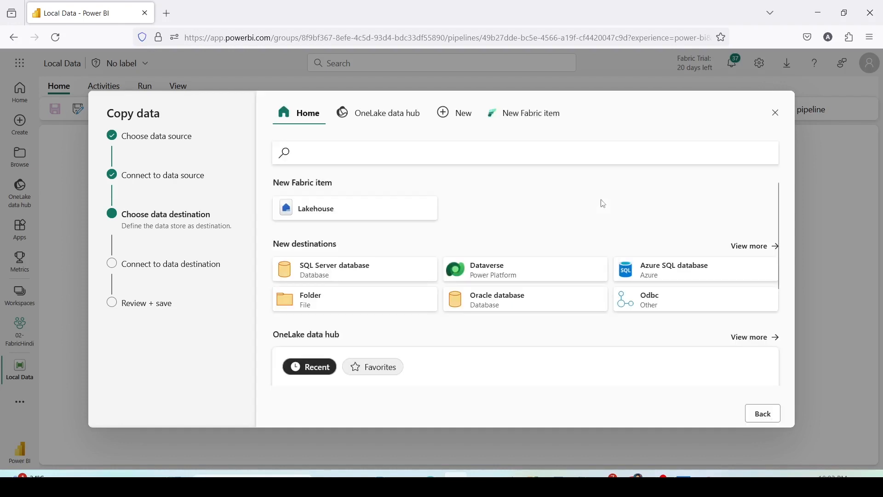
scroll(568, 208, down, 3)
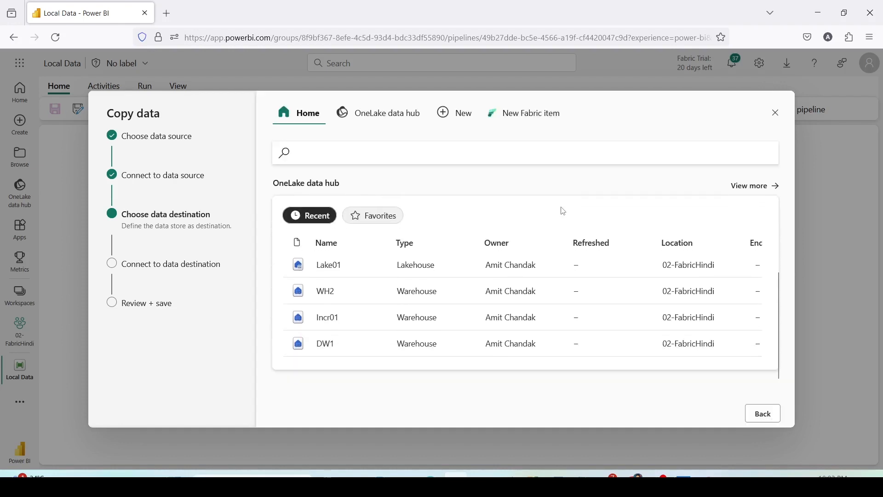
click(330, 271)
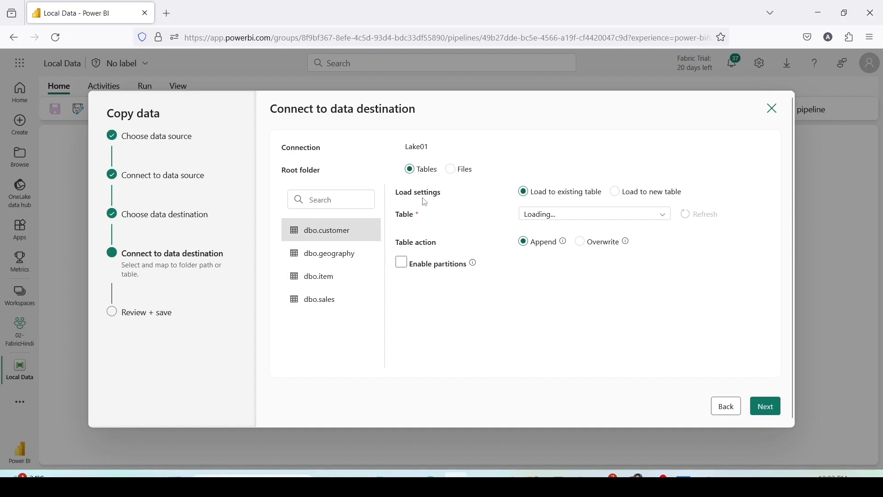
Set dbo.customer to load to a new table and review its column mappings.
click(575, 220)
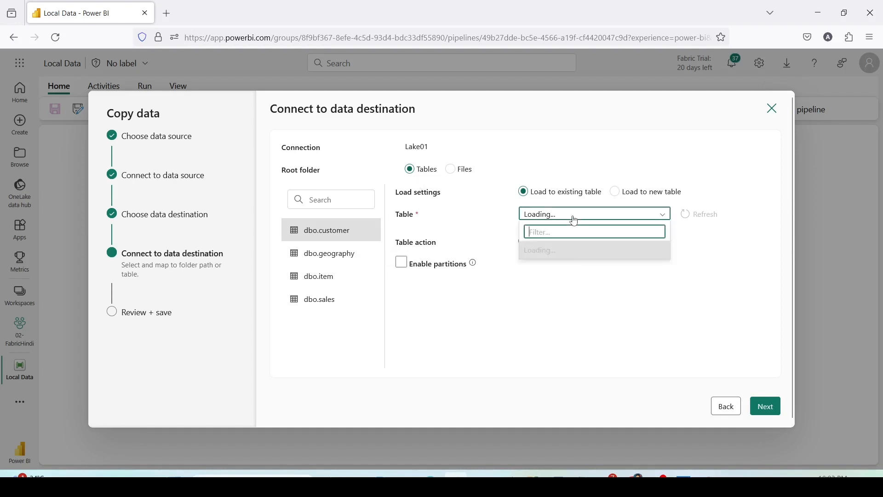
click(658, 189)
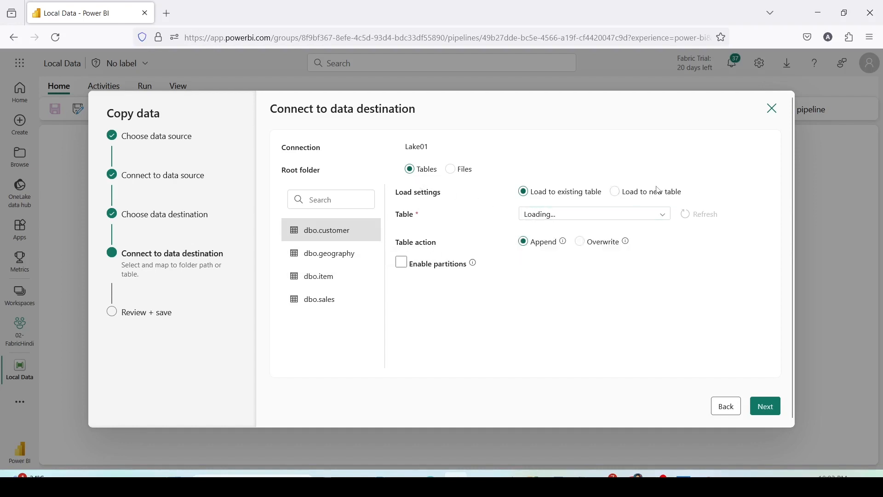
click(615, 192)
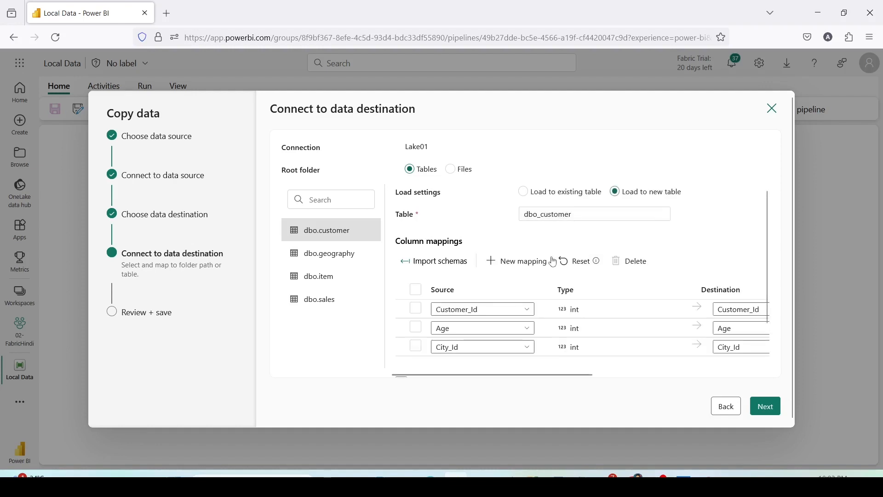
scroll(559, 260, down, 2)
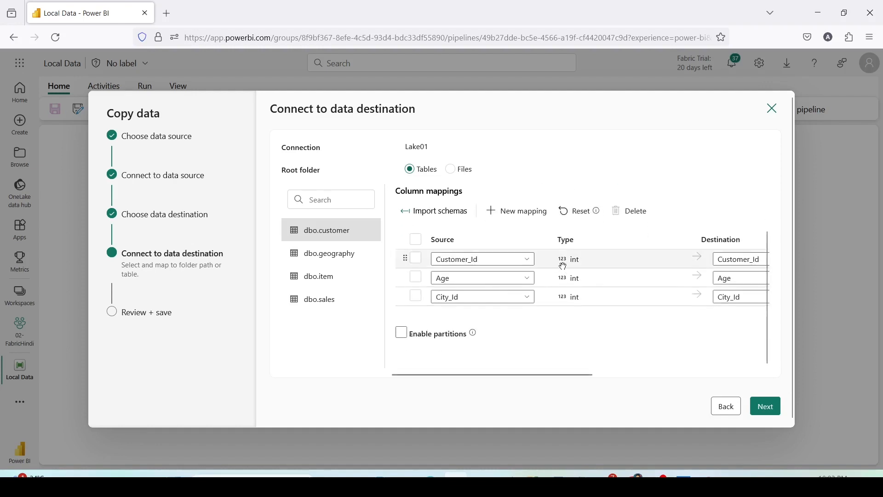
drag(517, 379, 494, 372)
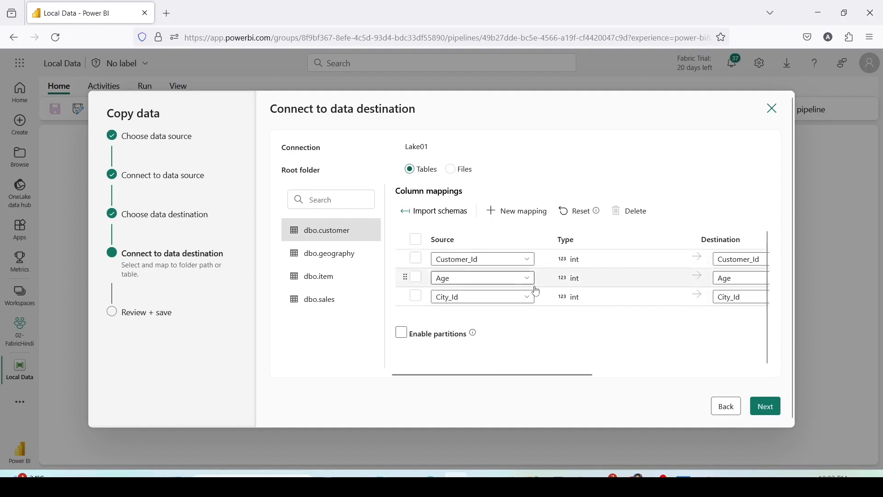
Rename the destination table for dbo.customer as local_customer.
scroll(543, 283, up, 2)
drag(541, 214, 514, 214)
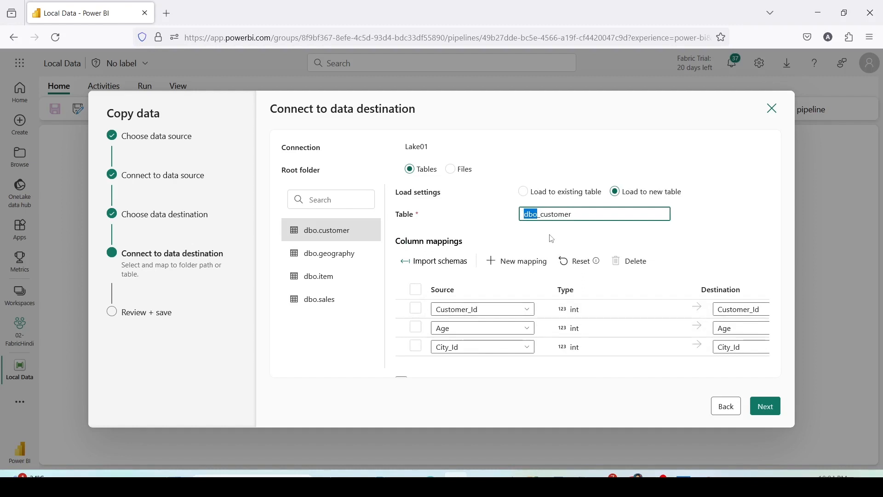
text(local)
drag(544, 214, 518, 214)
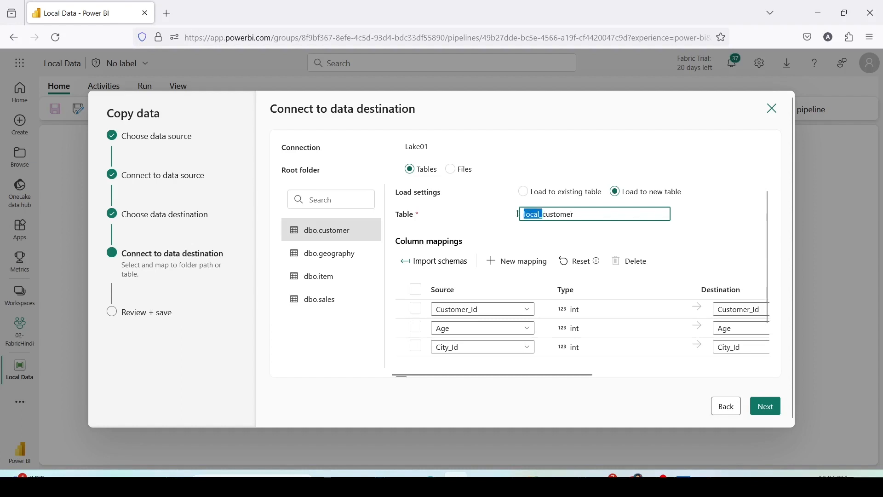
Rename the destination table for dbo.geography as local_geography.
click(326, 252)
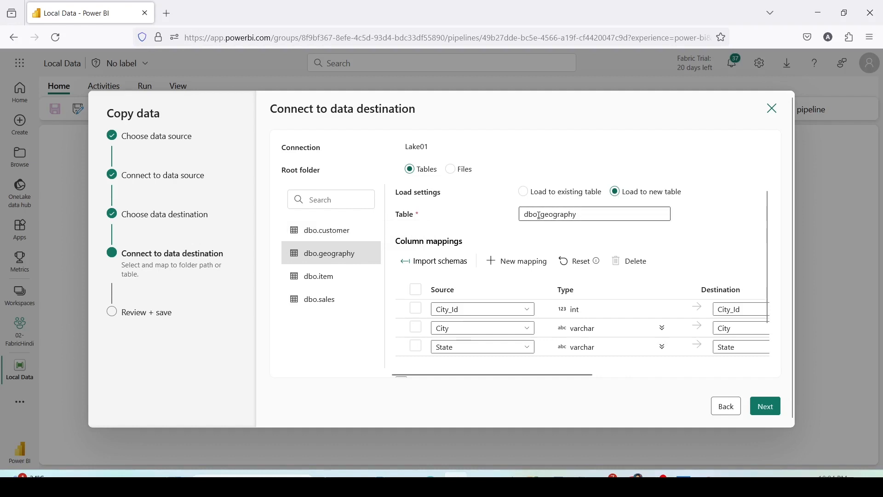
drag(542, 216, 500, 214)
text(local_)
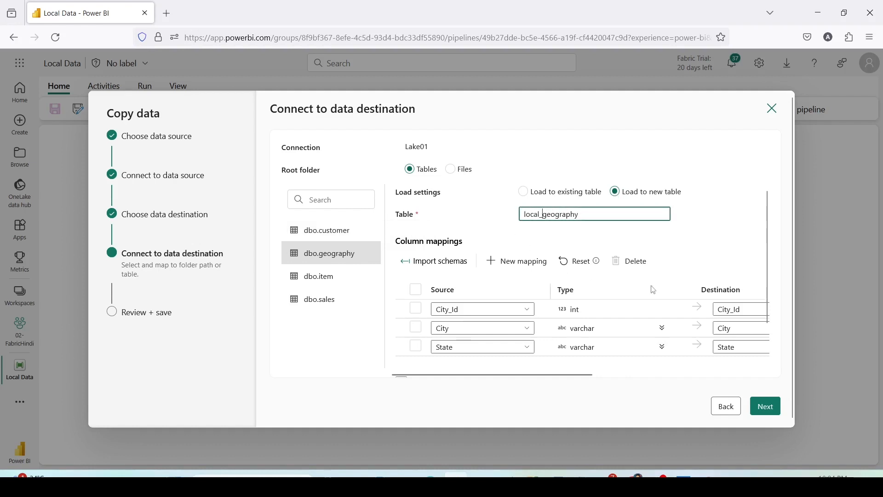
Examine the destination column types in the dbo.geography mappings, keeping the copy setup open.
scroll(686, 327, down, 1)
drag(588, 376, 720, 374)
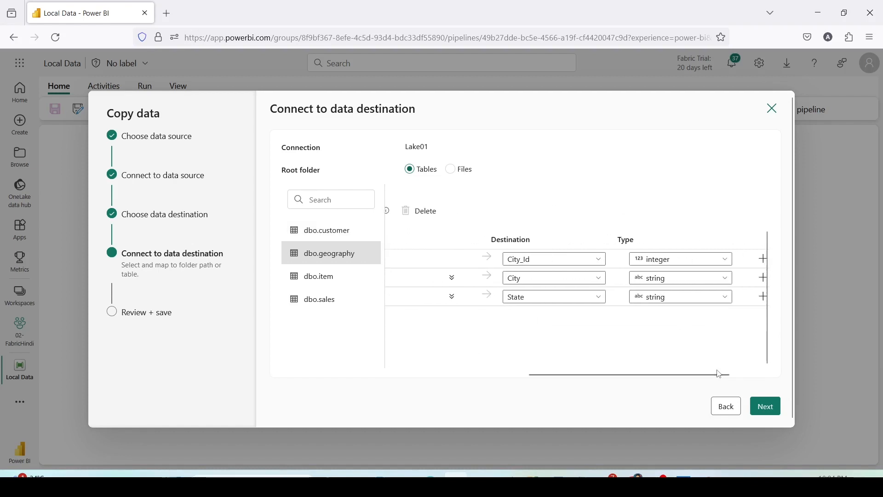
drag(623, 263, 739, 322)
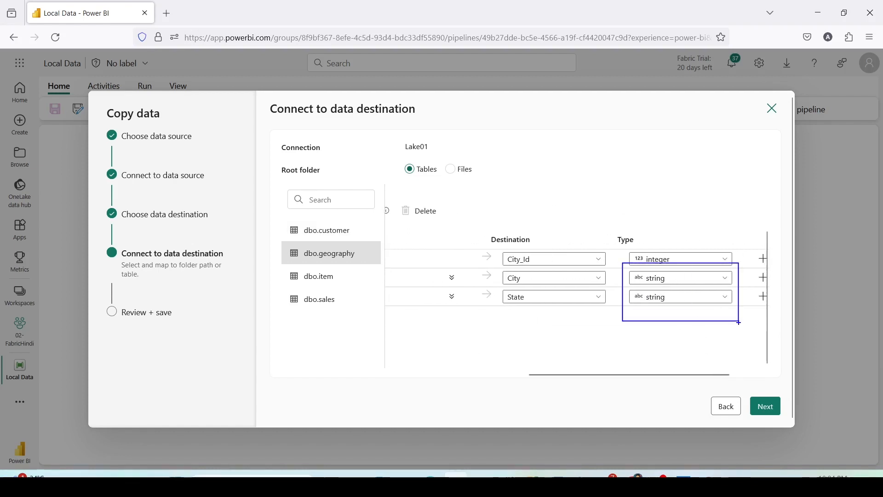
key(Escape)
key(Escape)
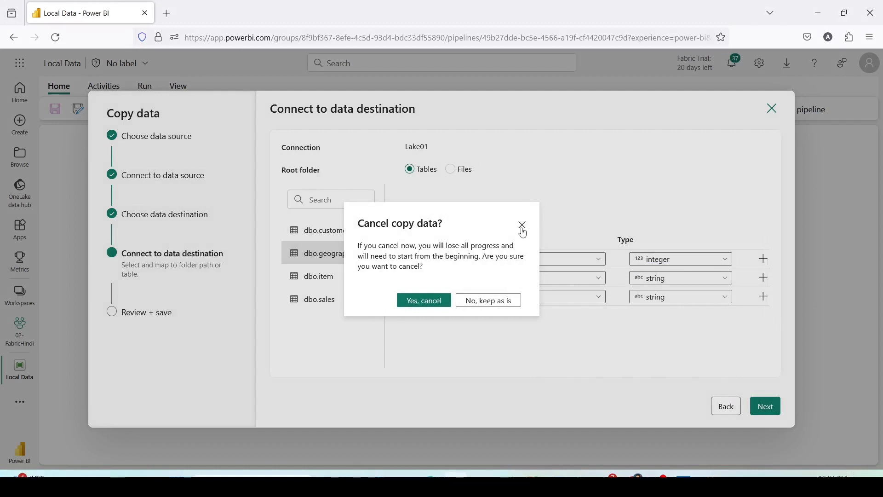
click(523, 229)
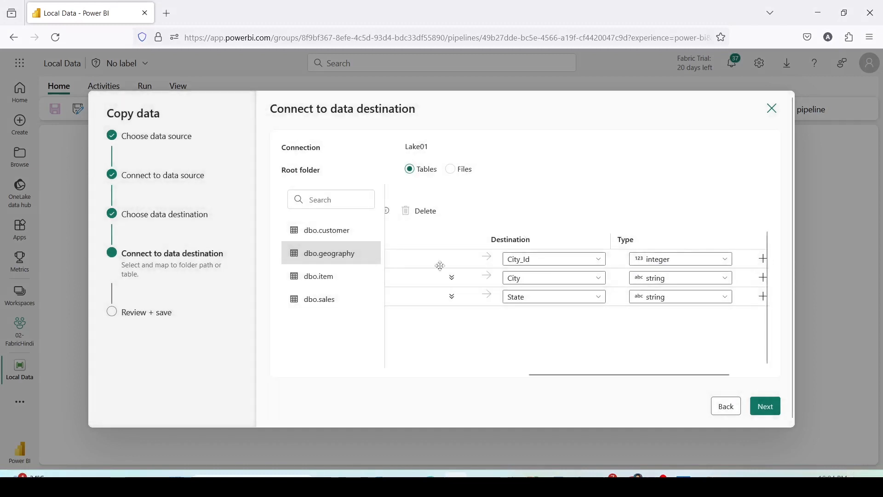
Rename the destination table for dbo.item as local_item.
click(321, 278)
drag(562, 375, 363, 353)
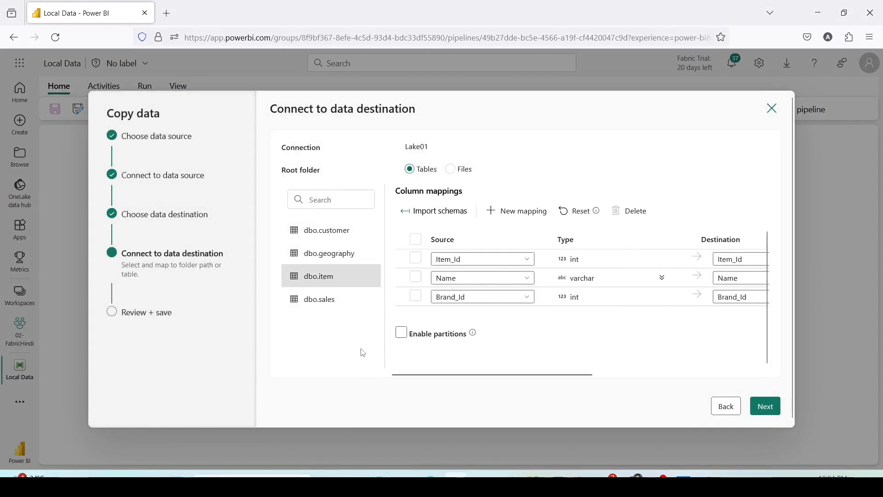
scroll(550, 268, up, 2)
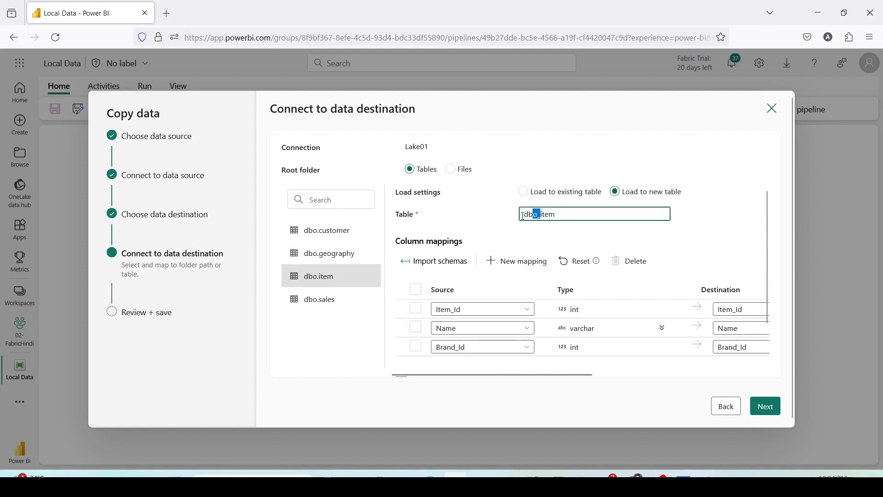
drag(536, 214, 494, 219)
text(local)
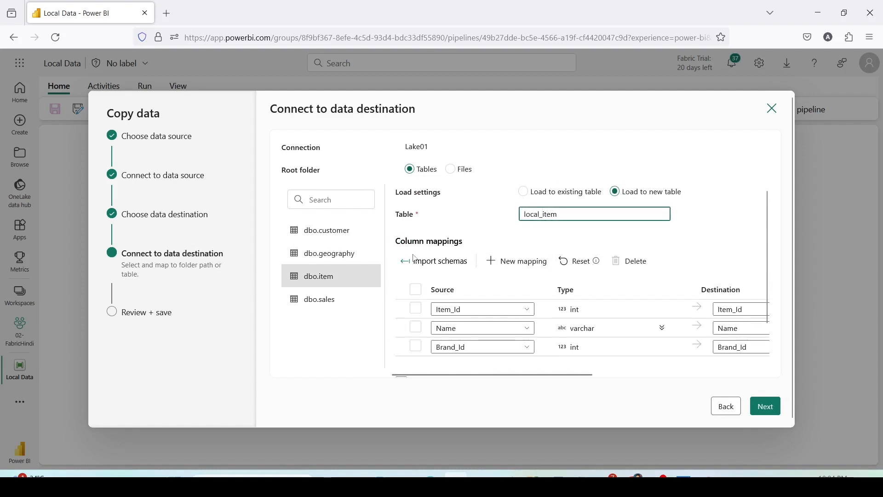
Rename the destination table for dbo.sales as local_sales.
click(327, 306)
drag(536, 214, 499, 216)
text(local)
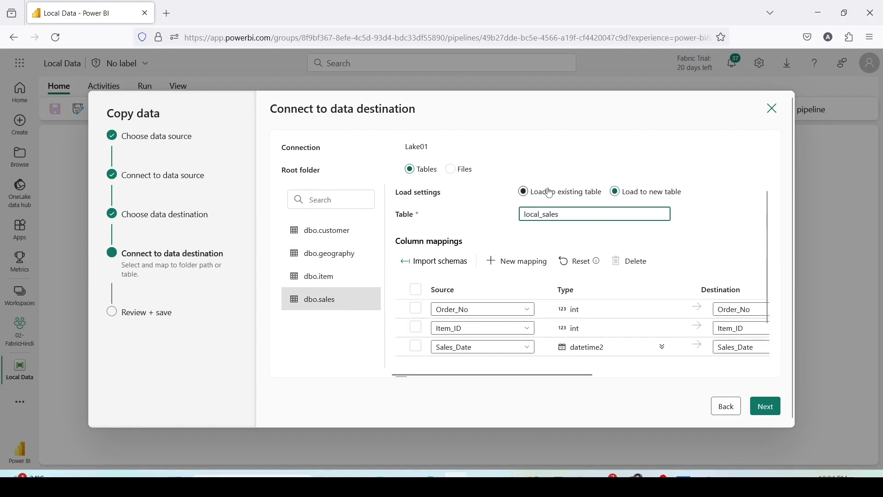
Set the destination type of the Qty column to integer in the dbo.sales mappings.
scroll(576, 260, down, 2)
scroll(596, 286, down, 2)
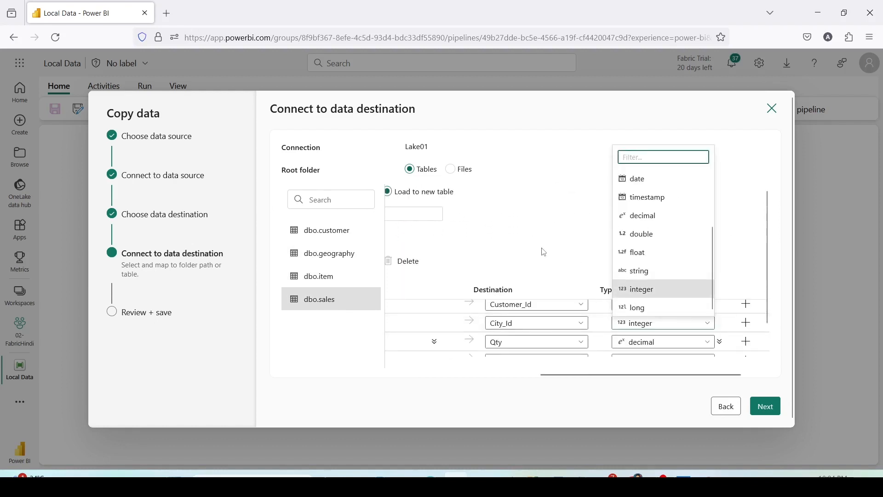
click(589, 262)
scroll(651, 256, down, 1)
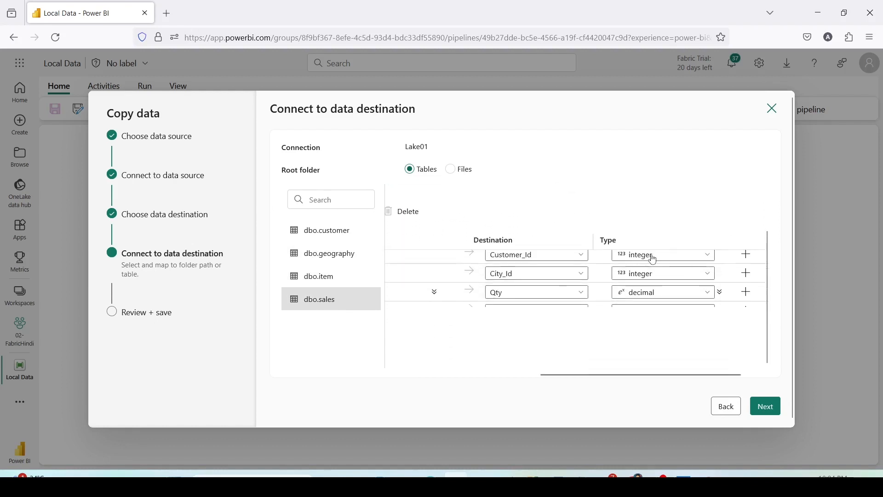
click(669, 292)
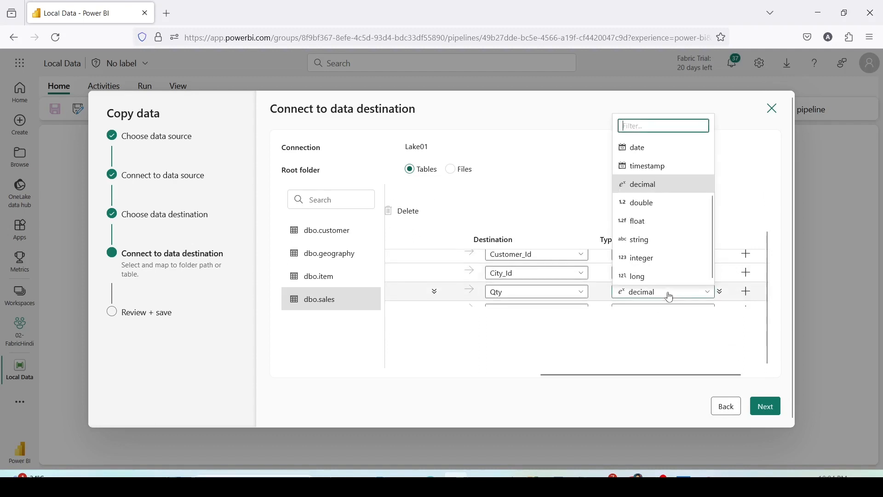
click(649, 268)
scroll(652, 276, down, 3)
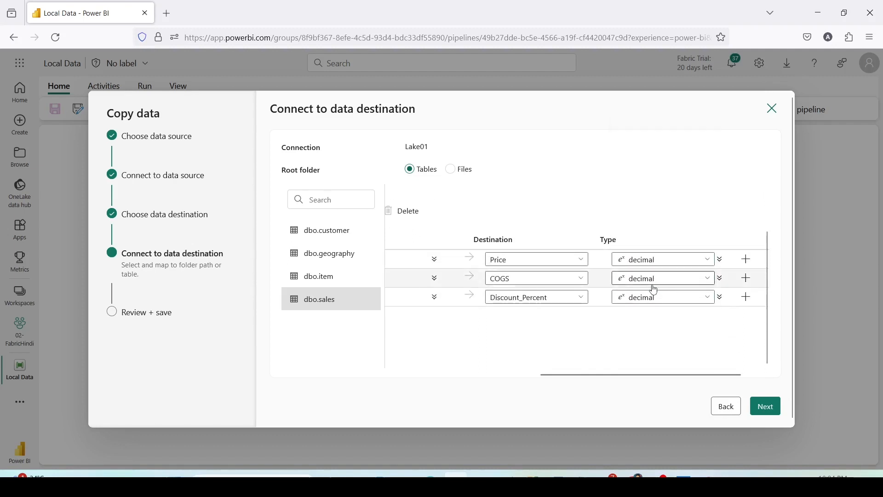
scroll(653, 285, up, 1)
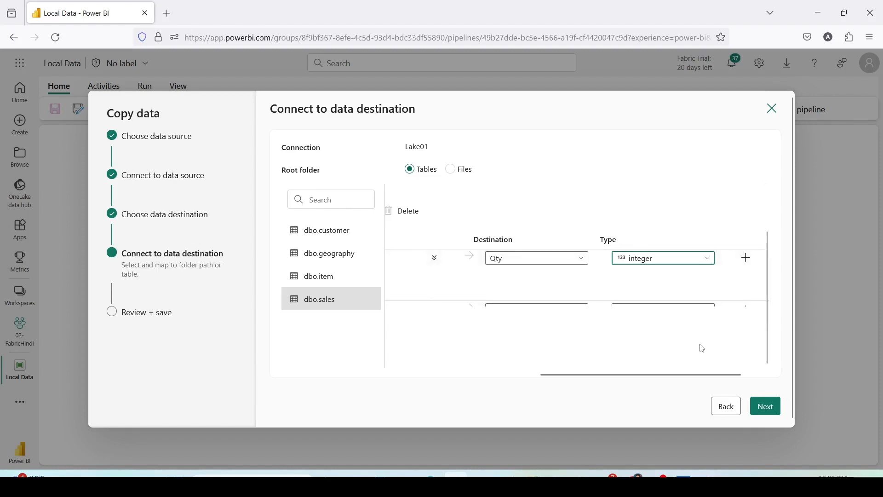
Set the destination types of the Price, COGS and Discount_Percent columns to double in the dbo.sales mappings.
scroll(650, 288, down, 2)
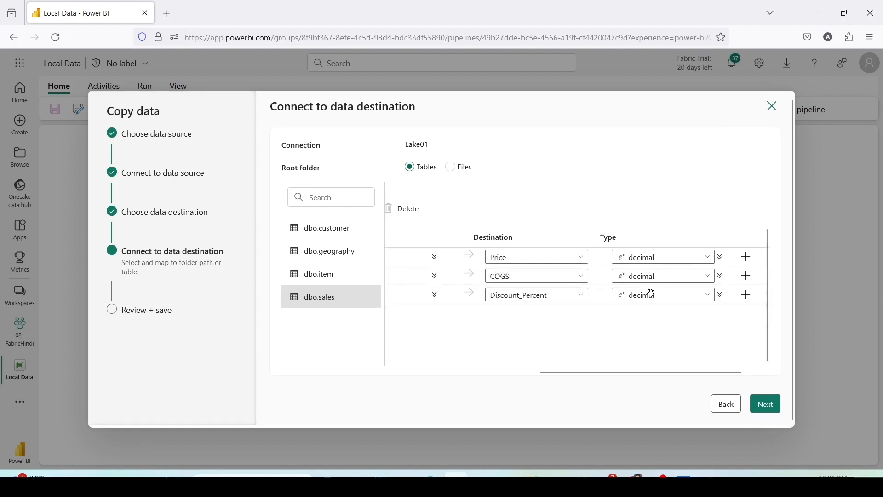
click(649, 257)
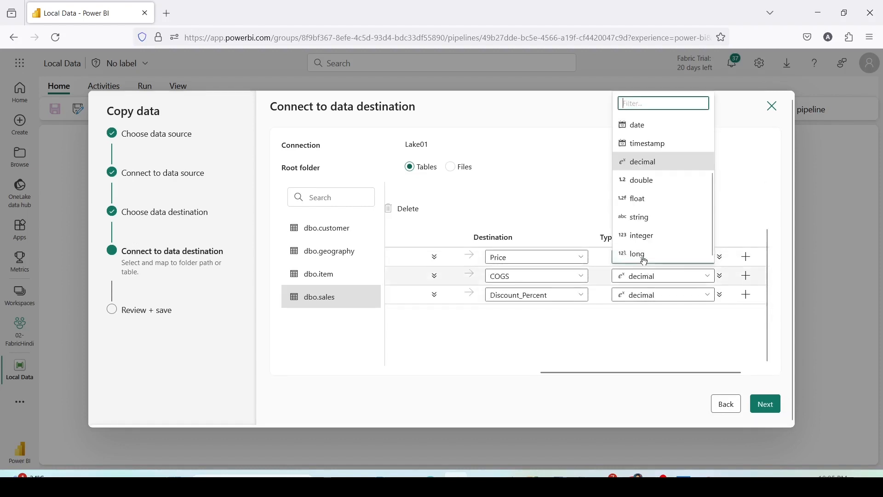
click(640, 180)
scroll(662, 281, down, 1)
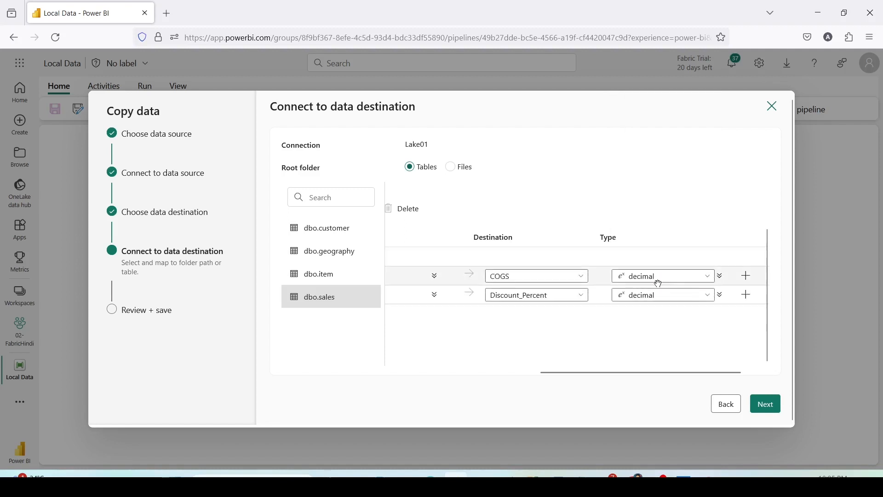
click(653, 276)
click(640, 189)
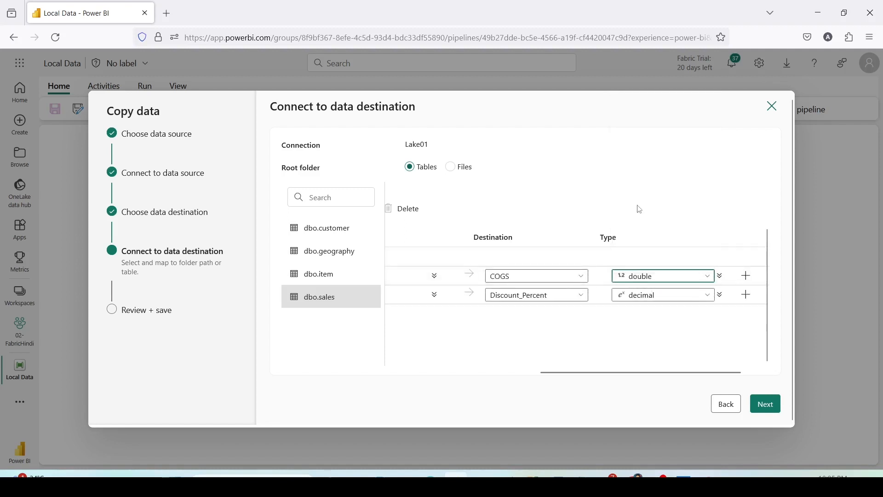
scroll(646, 297, down, 1)
click(644, 295)
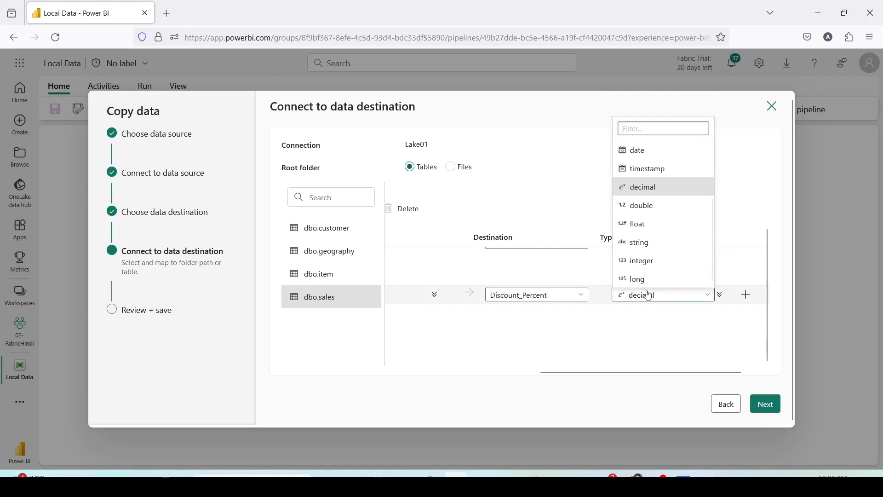
click(643, 213)
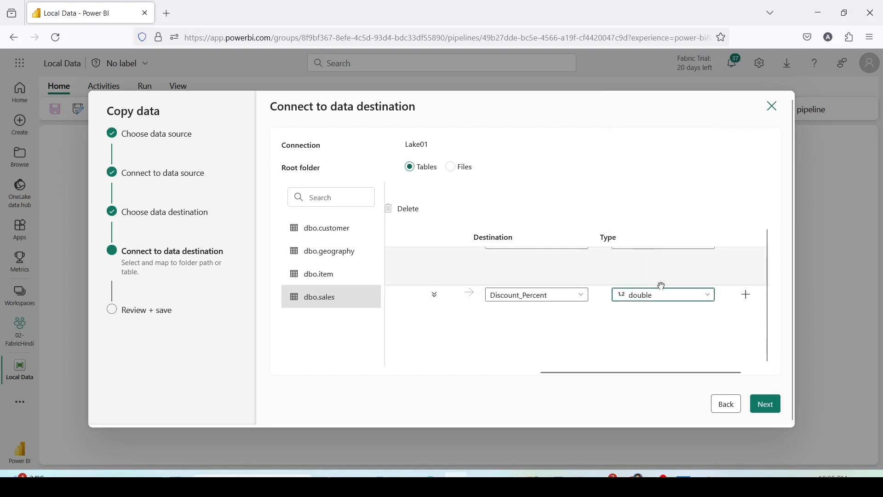
scroll(661, 286, up, 2)
scroll(661, 286, down, 2)
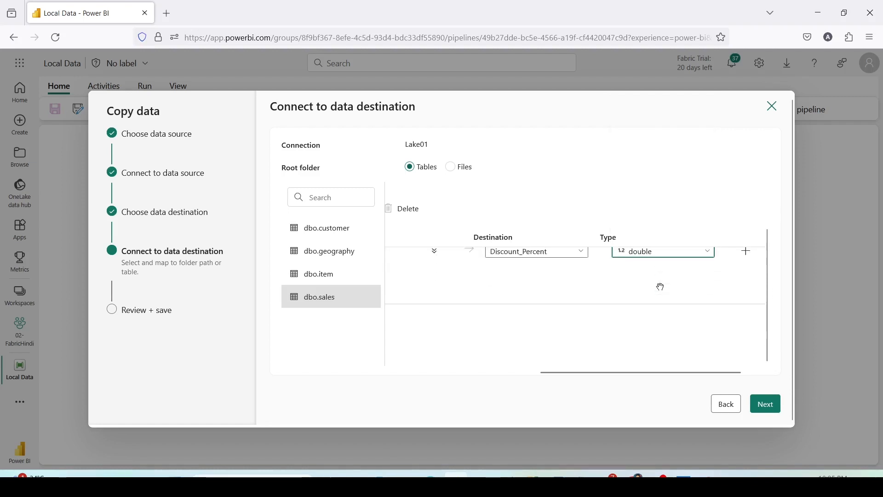
Finish the copy setup with the option to start the data transfer immediately turned off.
click(765, 406)
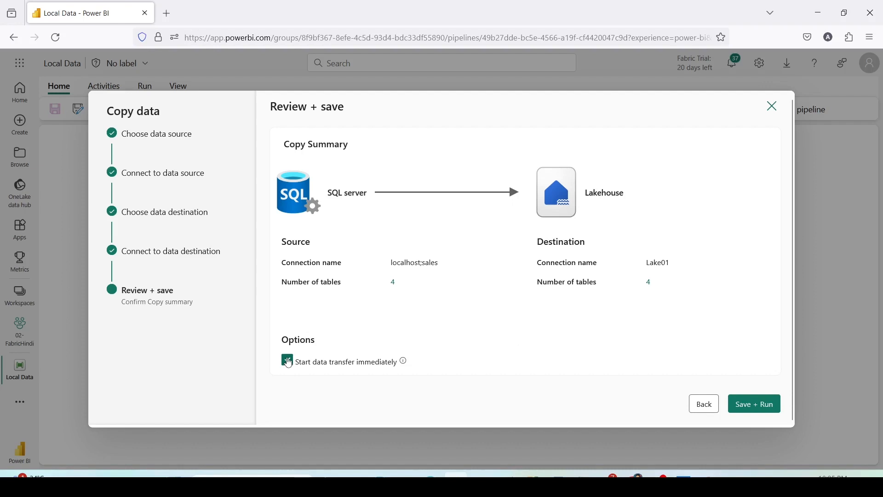
click(287, 362)
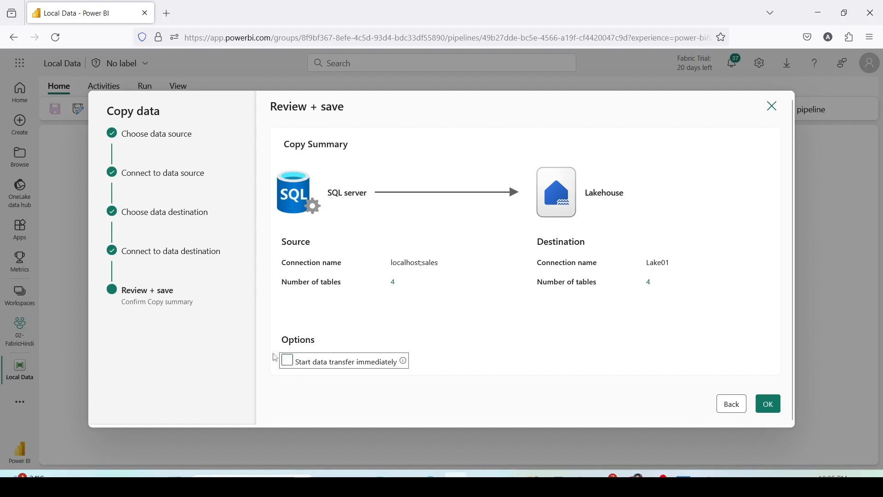
click(769, 404)
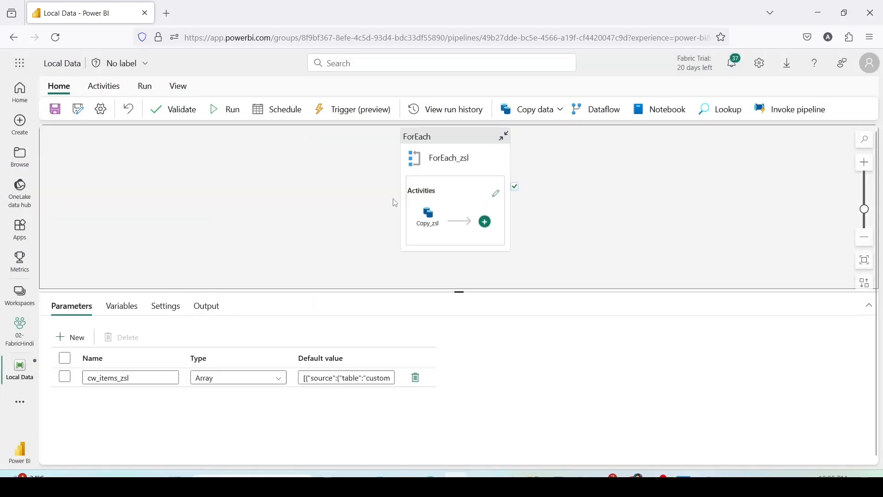
Examine the source and destination settings of the Copy_zsl activity inside the ForEach_zsl loop.
click(455, 146)
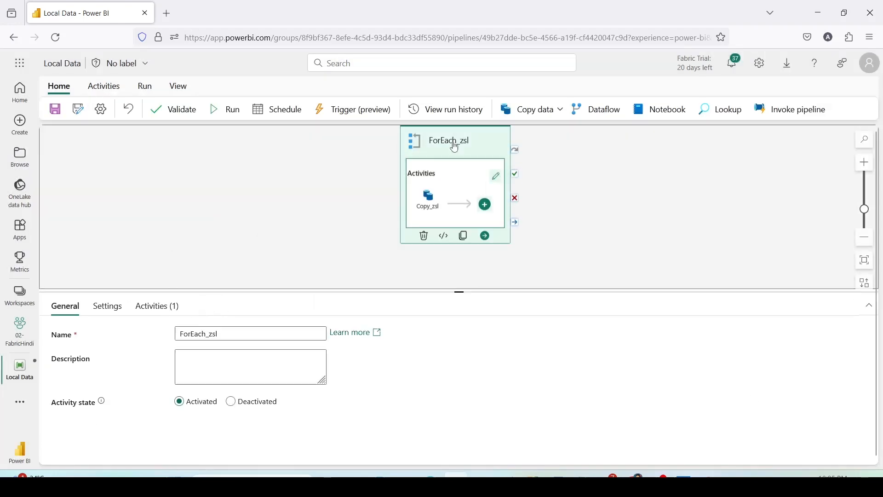
click(434, 209)
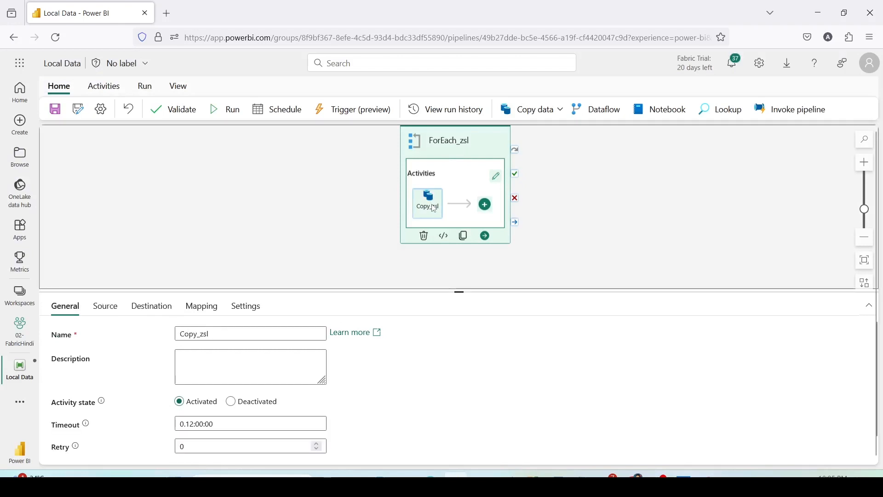
click(114, 311)
scroll(252, 375, down, 1)
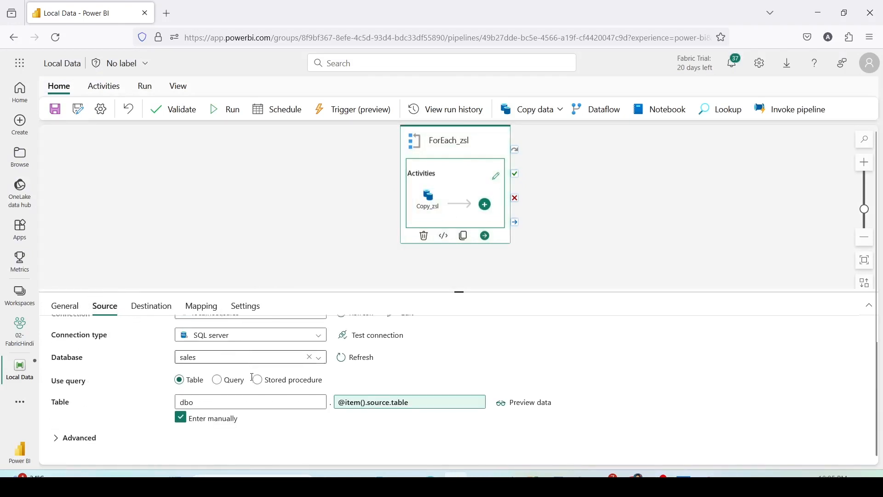
scroll(244, 375, up, 1)
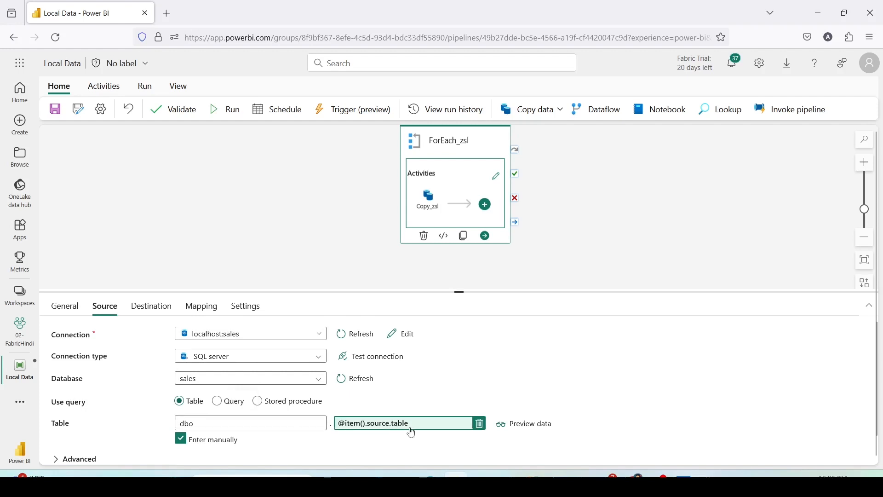
scroll(292, 420, down, 1)
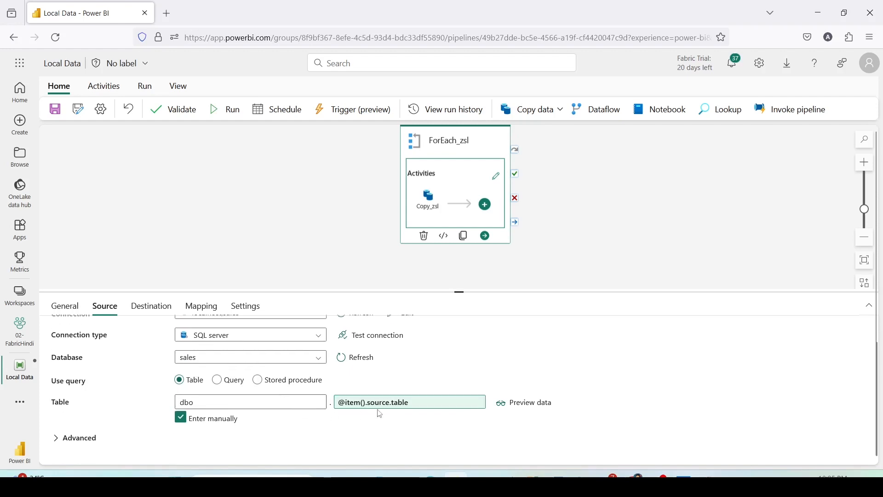
mouse_move(400, 408)
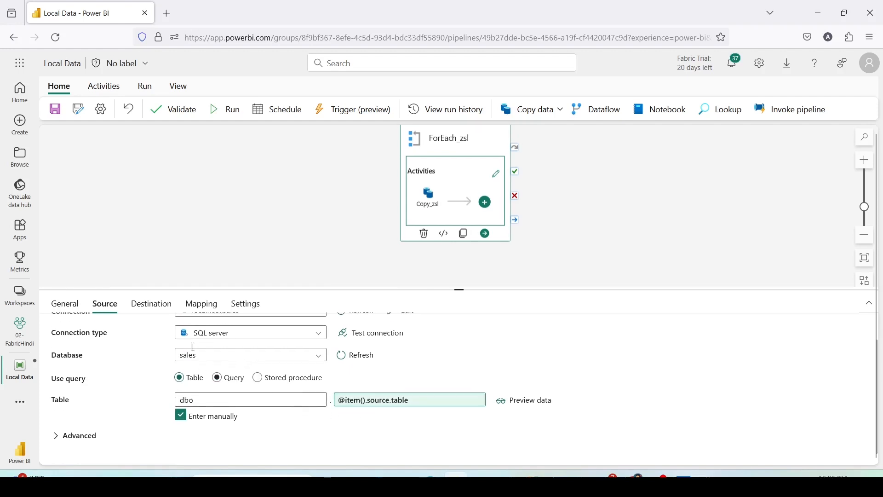
click(151, 305)
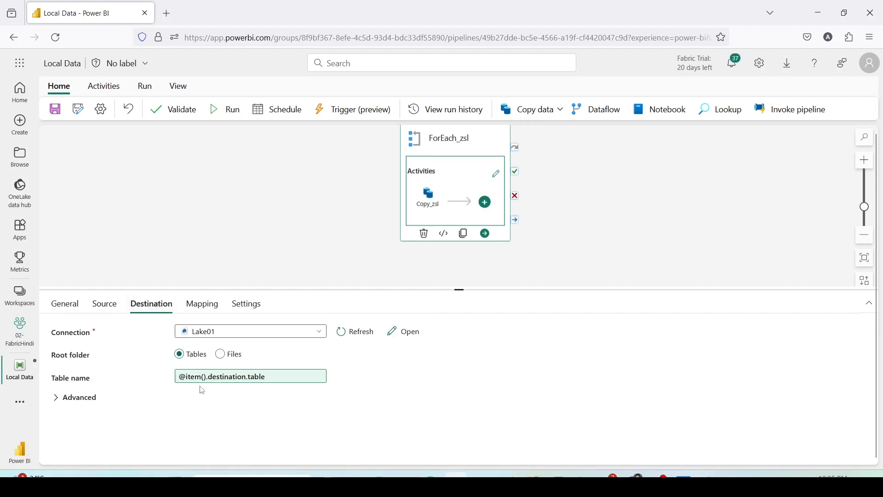
click(105, 305)
click(75, 310)
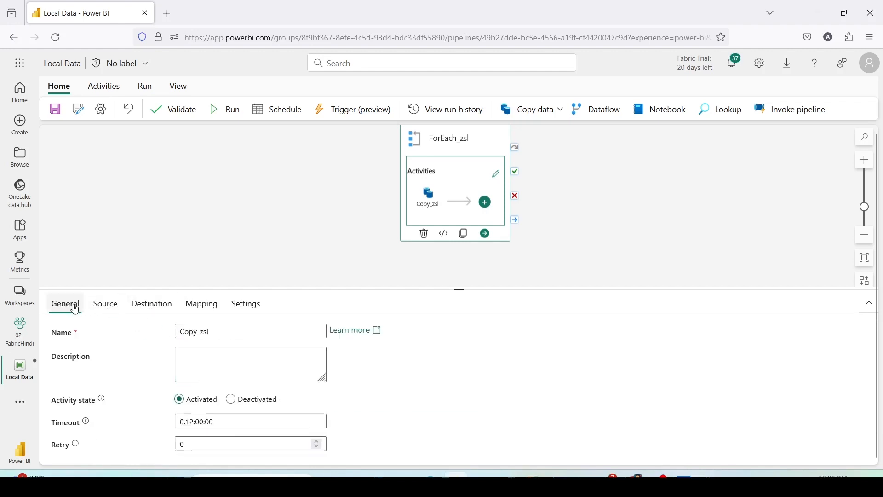
Examine the ForEach_zsl loop's own settings, including its items expression and contained activities.
click(459, 152)
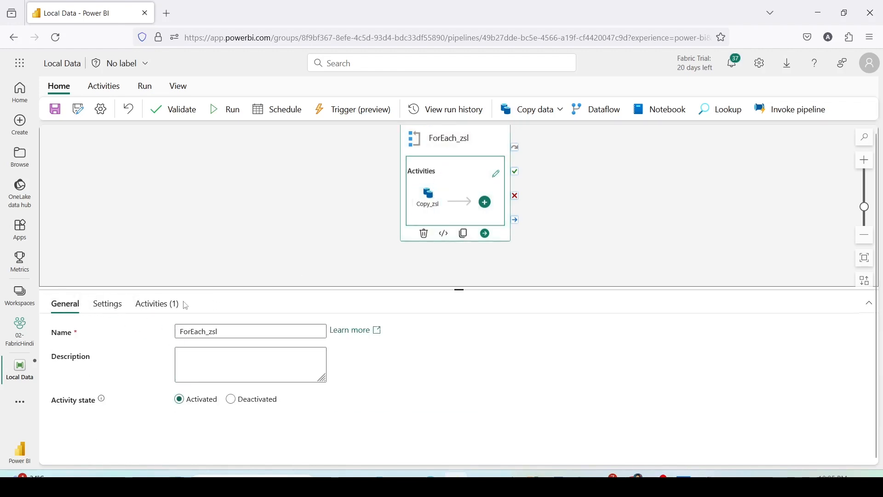
click(111, 305)
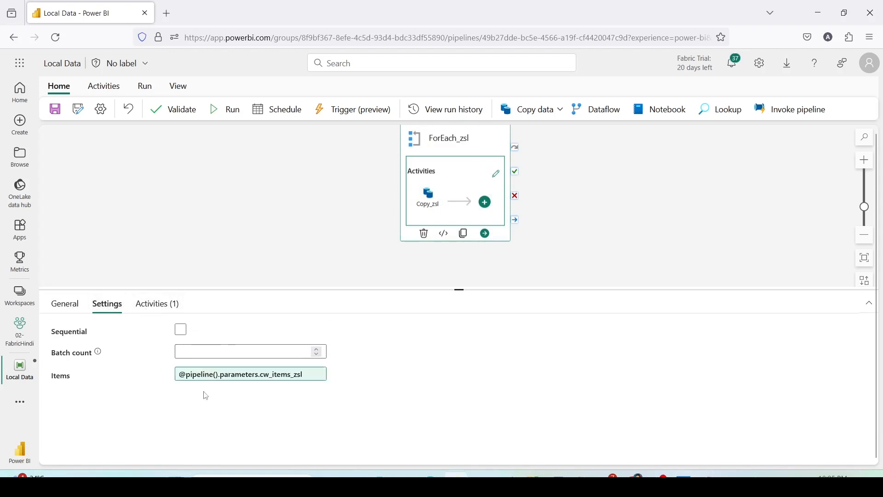
click(157, 308)
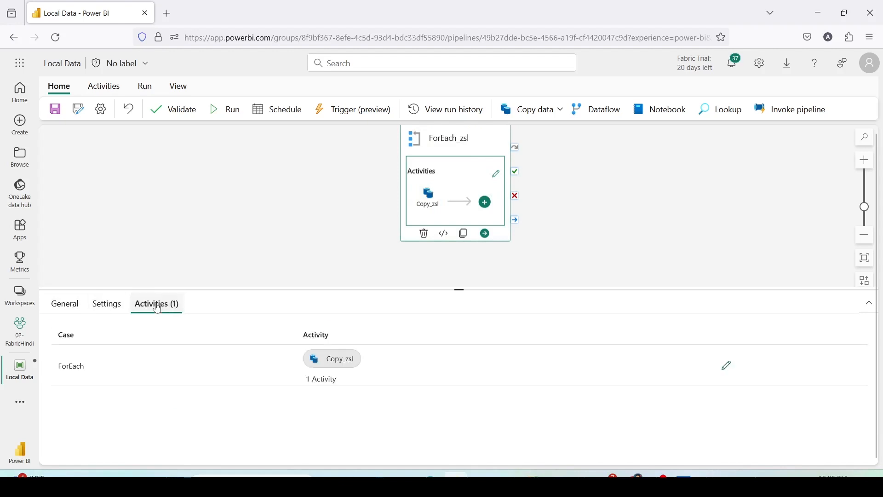
click(102, 308)
click(63, 307)
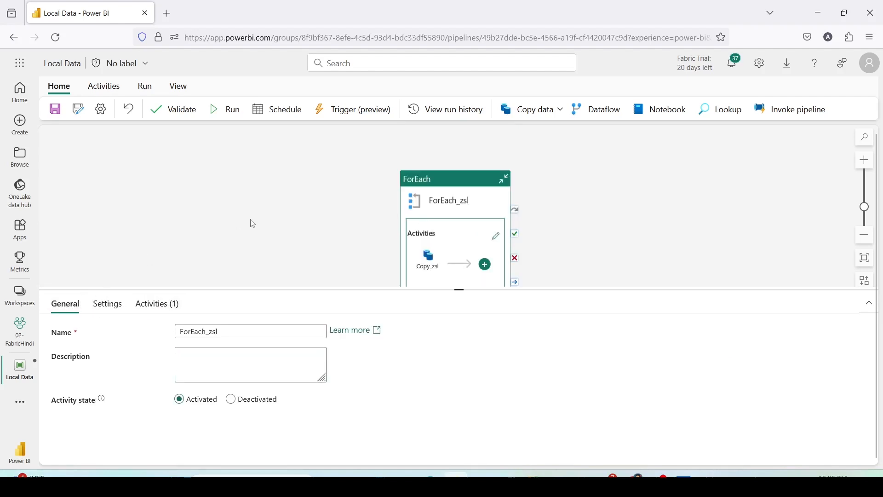
Validate the Local Data pipeline.
scroll(253, 224, down, 2)
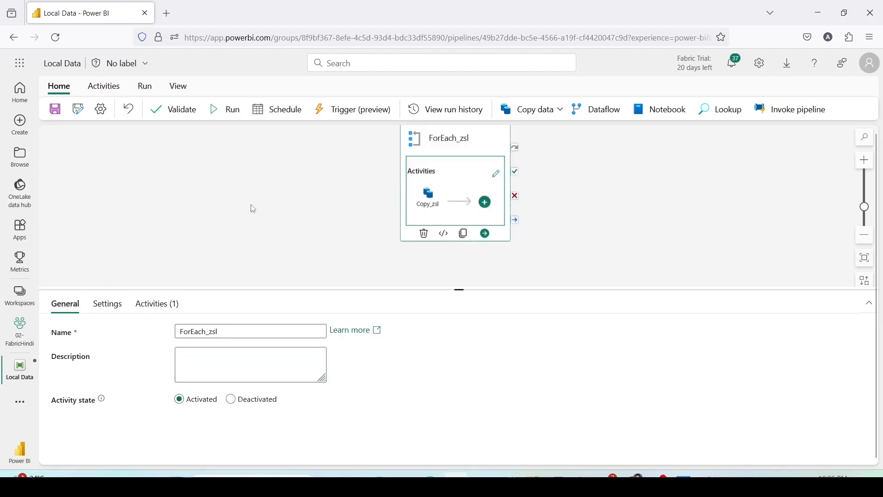
scroll(253, 209, up, 2)
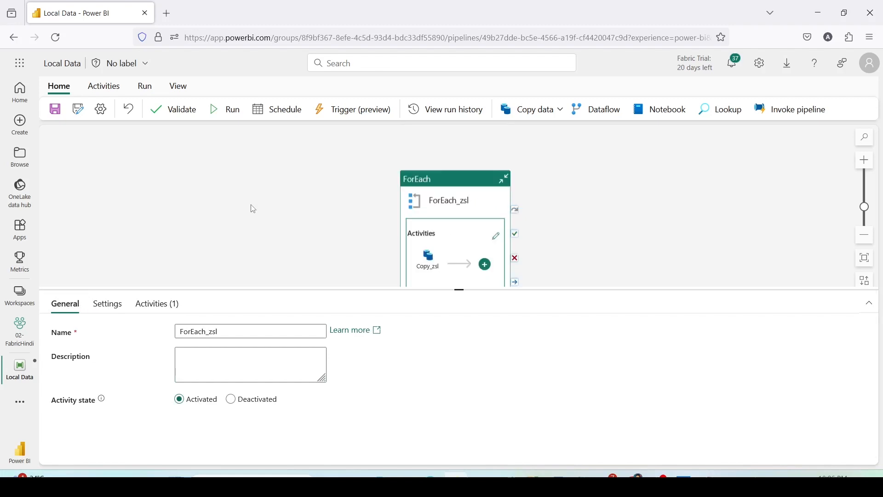
scroll(253, 209, down, 2)
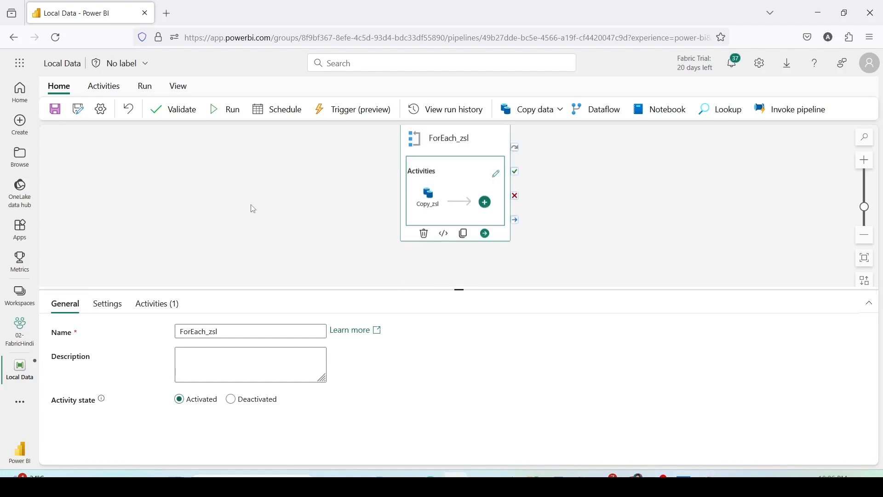
click(178, 111)
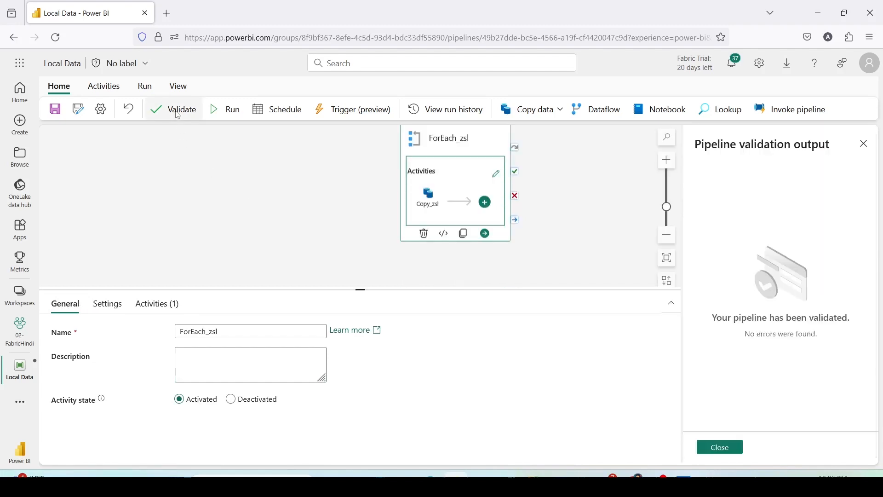
Save the Local Data pipeline and validate it again.
click(55, 109)
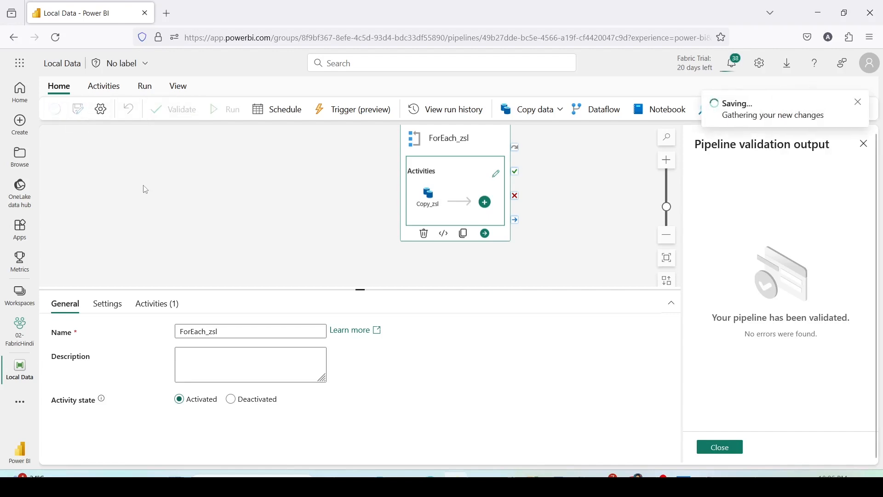
click(177, 111)
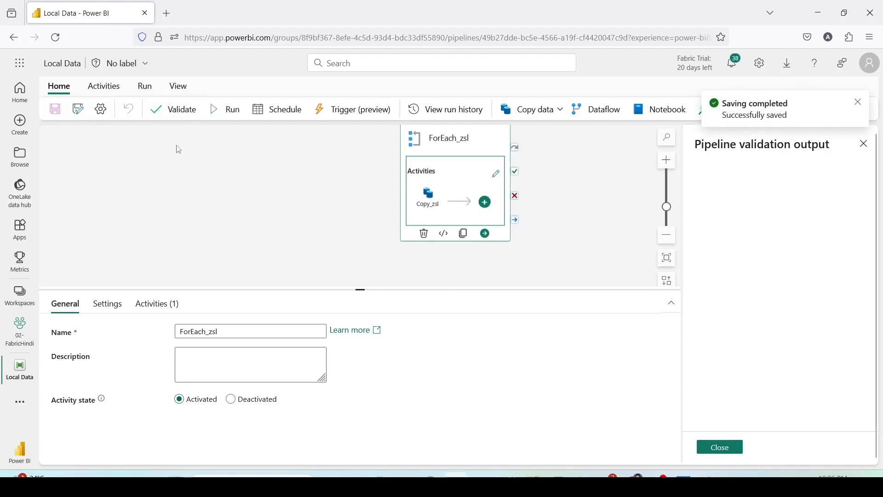
click(214, 156)
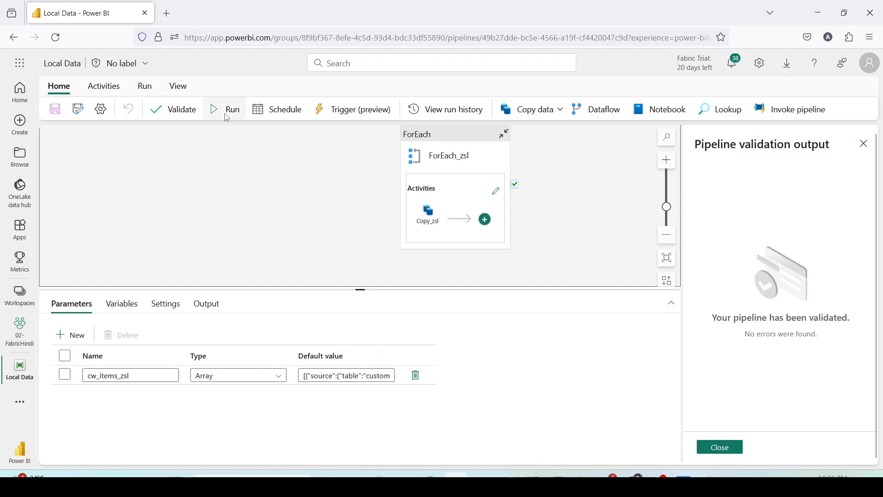
Run the Local Data pipeline with the default value of the cw_items_zsl parameter.
click(227, 115)
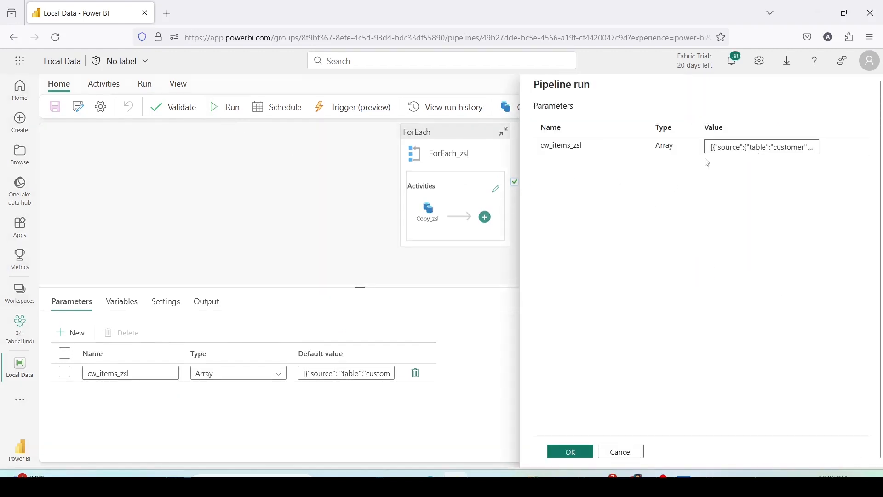
click(814, 151)
click(678, 171)
click(571, 453)
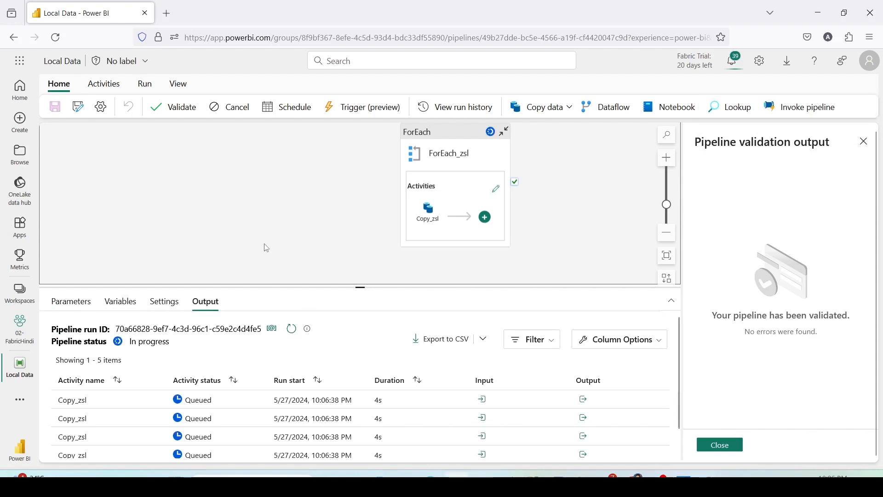
Enlarge the run output area and examine the input details of the first Copy_zsl run, including its source table.
drag(270, 286, 270, 207)
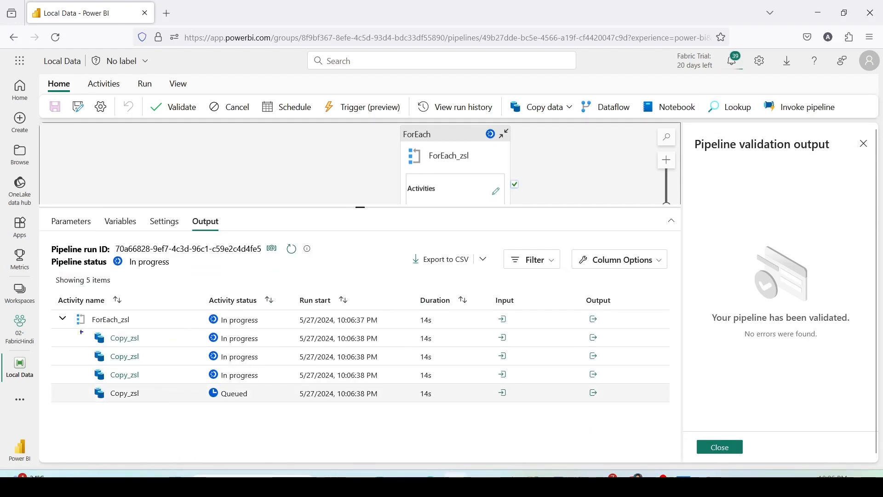
mouse_move(74, 313)
mouse_down()
mouse_move(351, 433)
mouse_move(652, 416)
mouse_up()
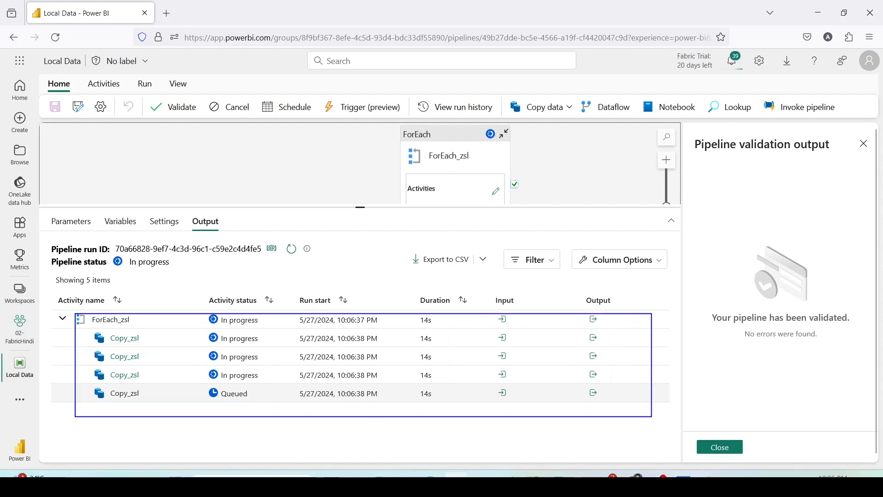
key(Escape)
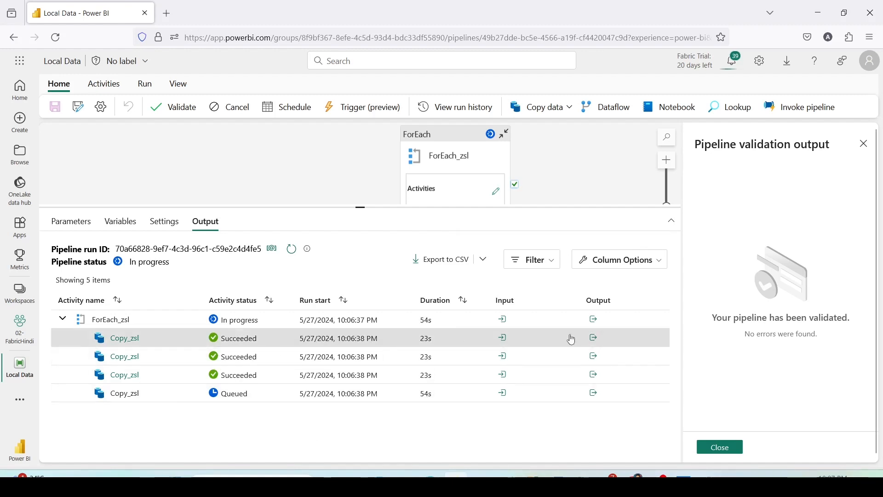
click(505, 340)
scroll(444, 262, down, 2)
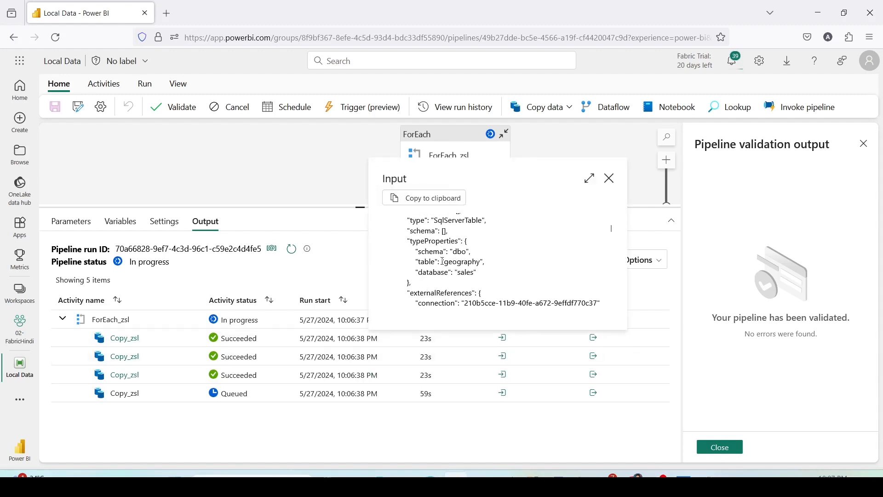
double_click(459, 265)
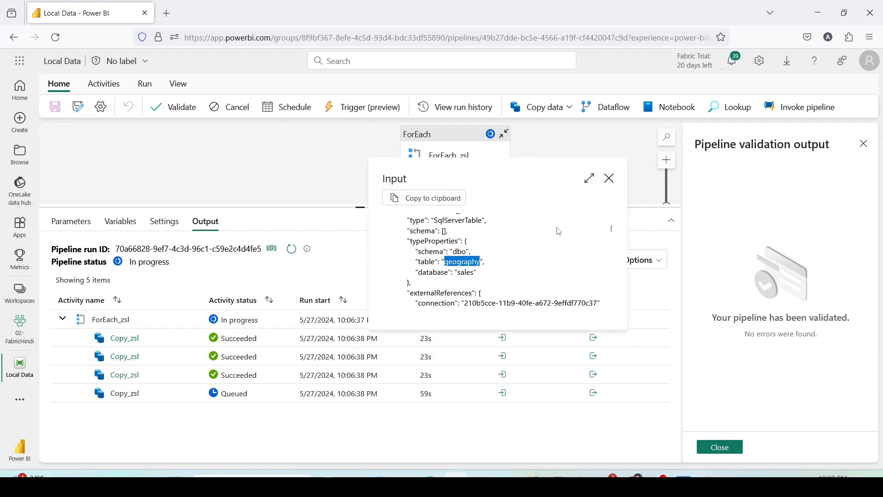
click(610, 178)
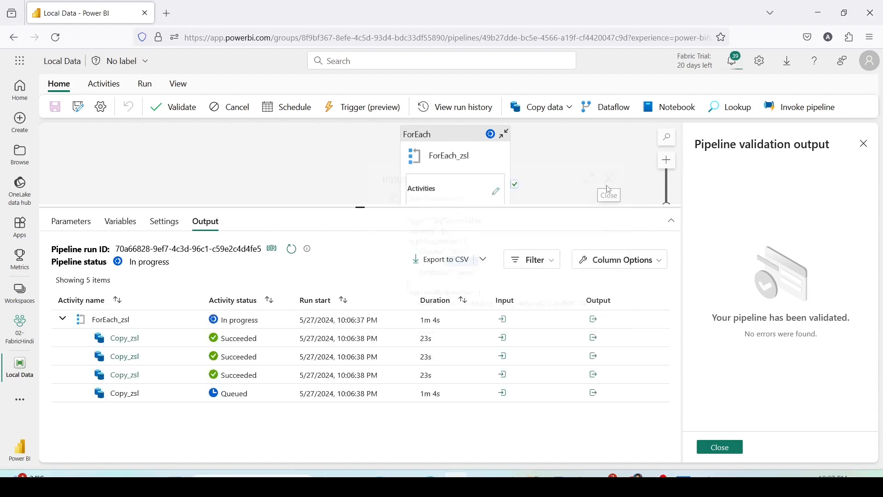
Examine the output details of the first Copy_zsl run, including rows copied, status and transfer duration.
click(594, 339)
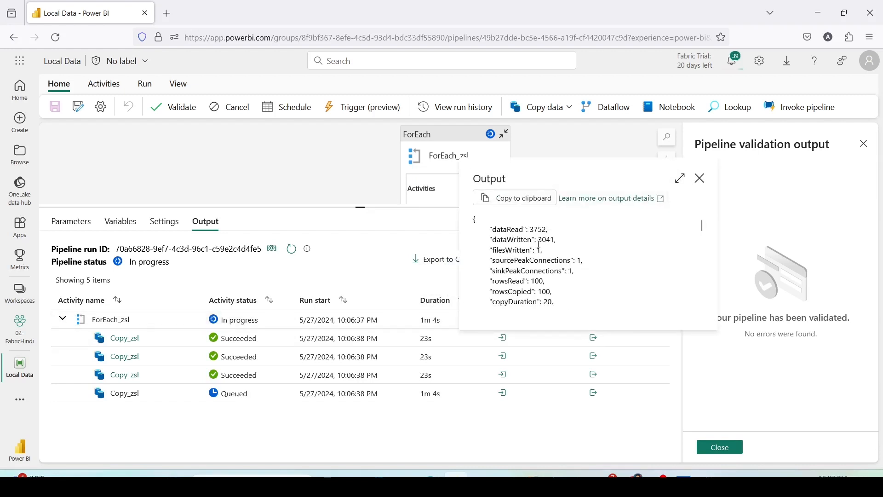
scroll(541, 246, down, 8)
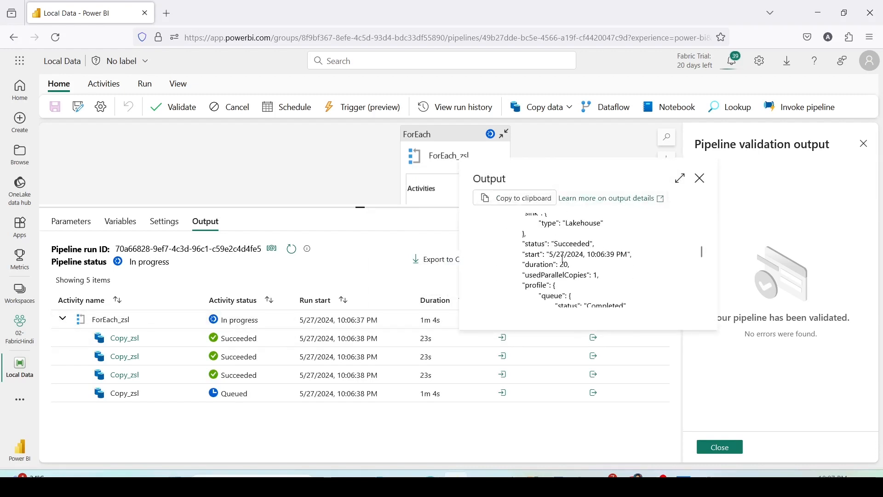
scroll(579, 256, down, 2)
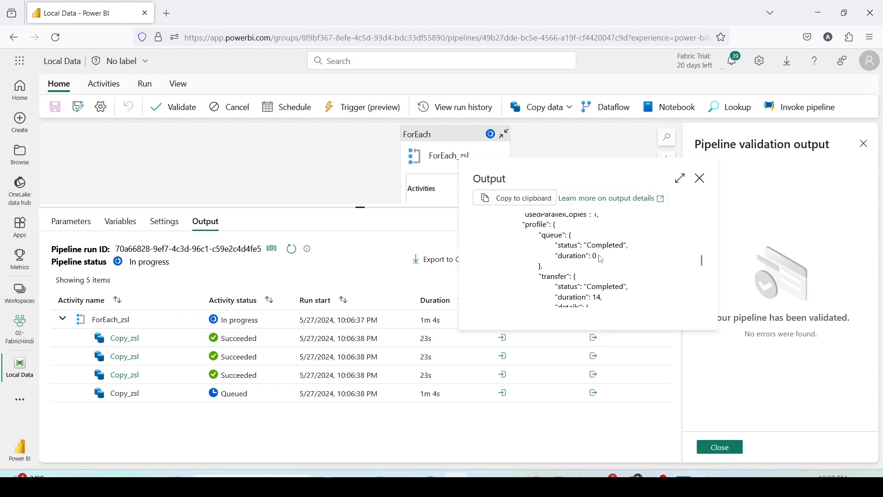
scroll(603, 259, down, 2)
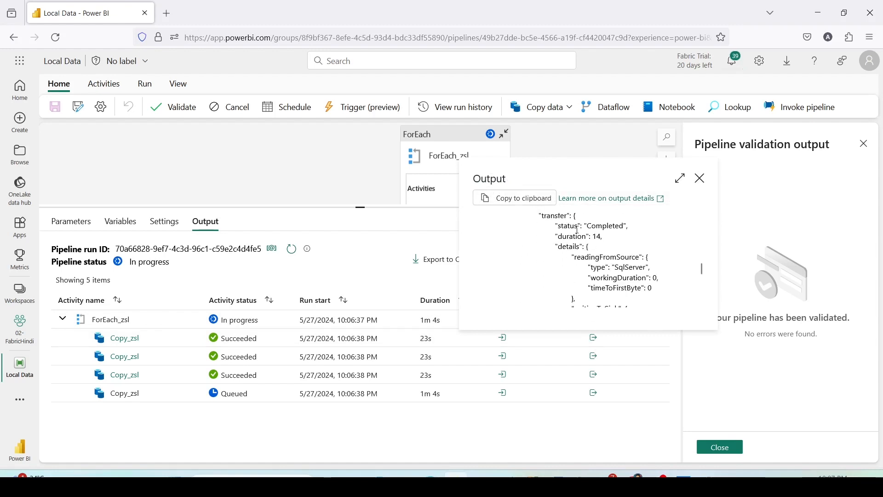
drag(574, 237, 603, 237)
scroll(617, 259, down, 4)
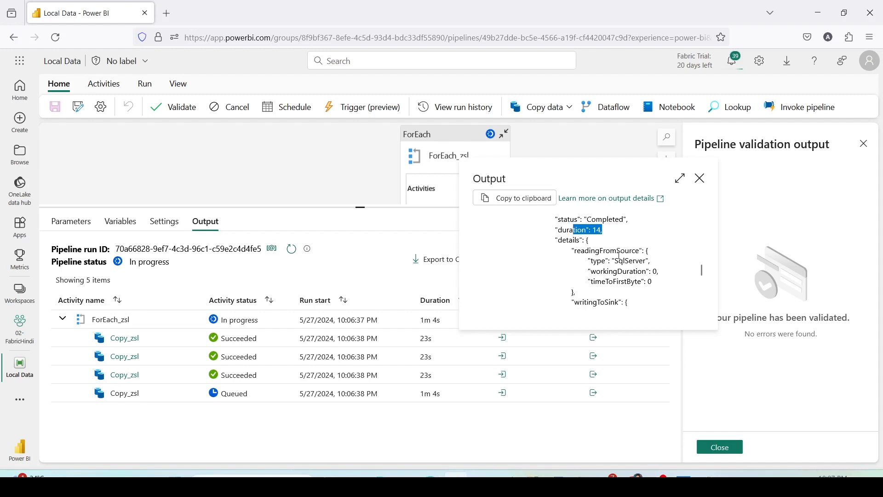
click(701, 180)
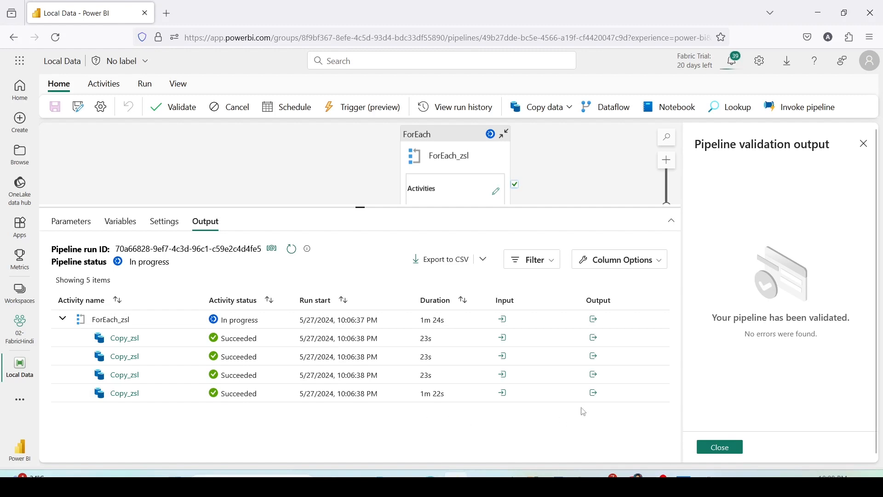
Examine the source table and database in the last Copy_zsl run's input details, and close the pipeline validation output.
click(505, 394)
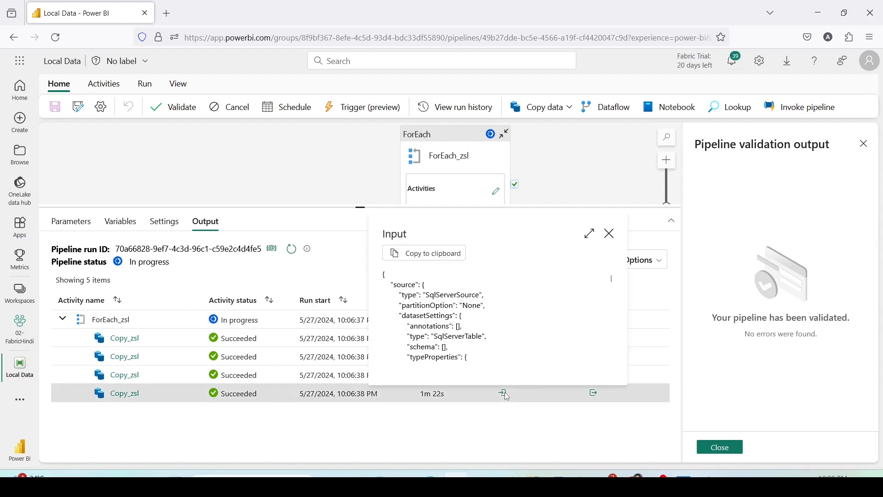
scroll(460, 317, down, 3)
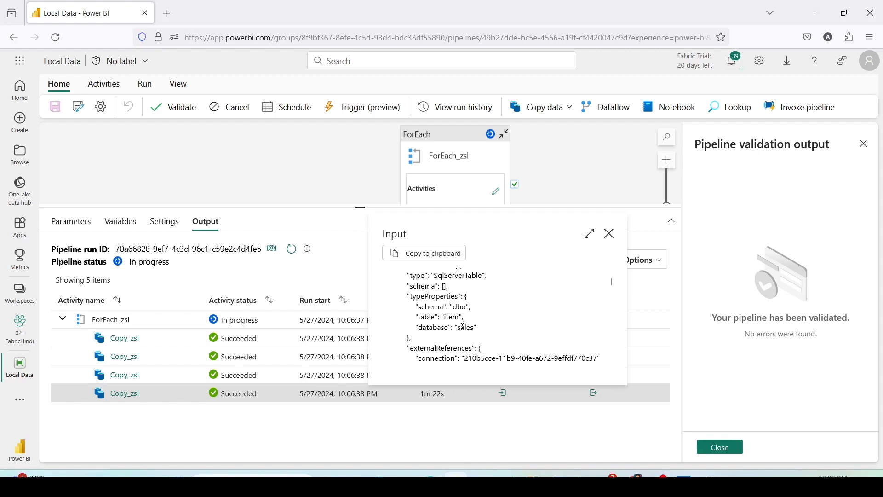
double_click(464, 328)
click(611, 233)
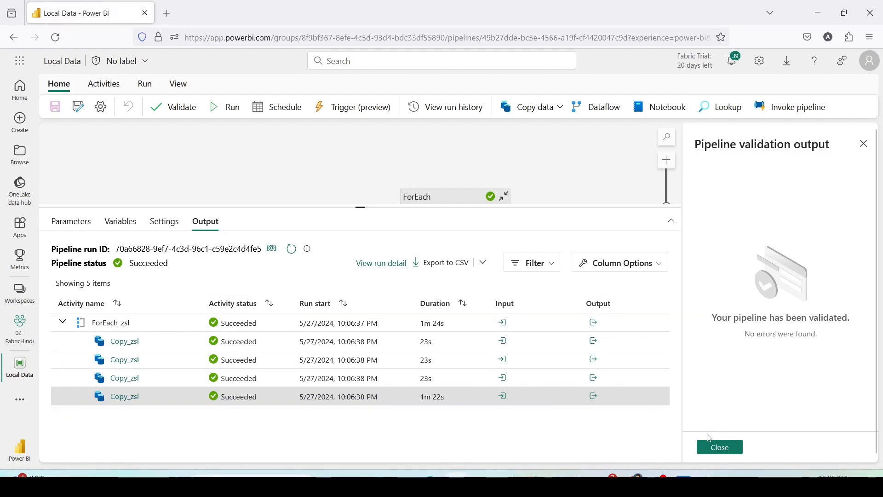
click(719, 448)
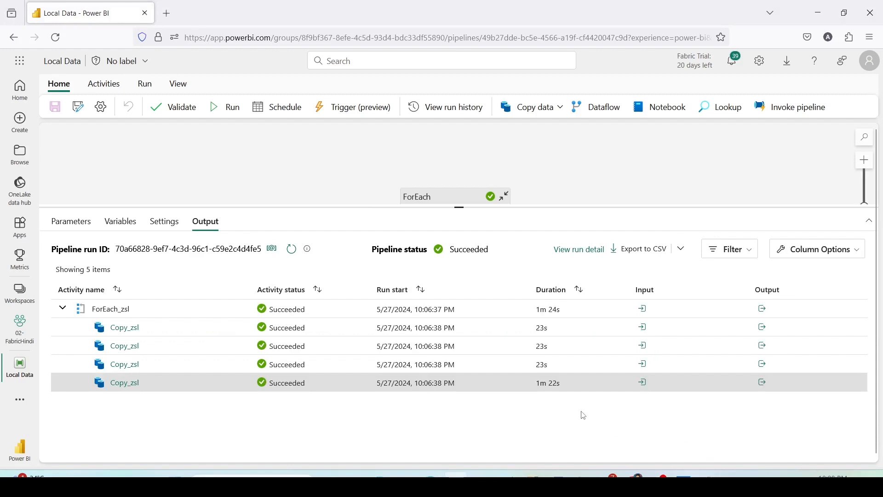
Go to the 02-FabricHindi workspace and open the Lake01 lakehouse.
click(23, 294)
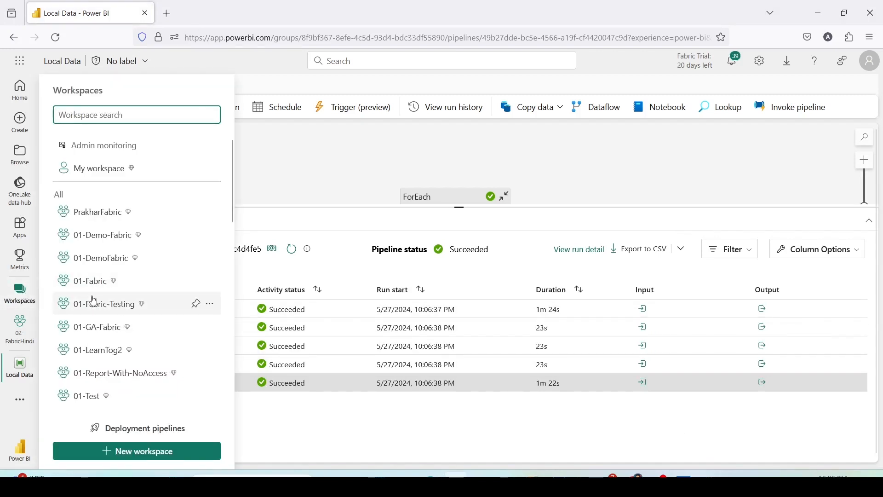
scroll(95, 303, down, 3)
scroll(94, 304, down, 1)
click(101, 363)
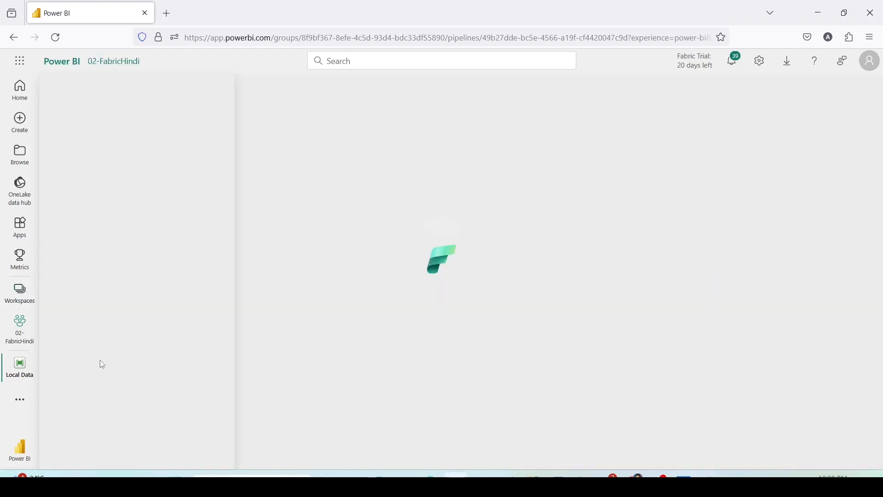
scroll(156, 350, down, 8)
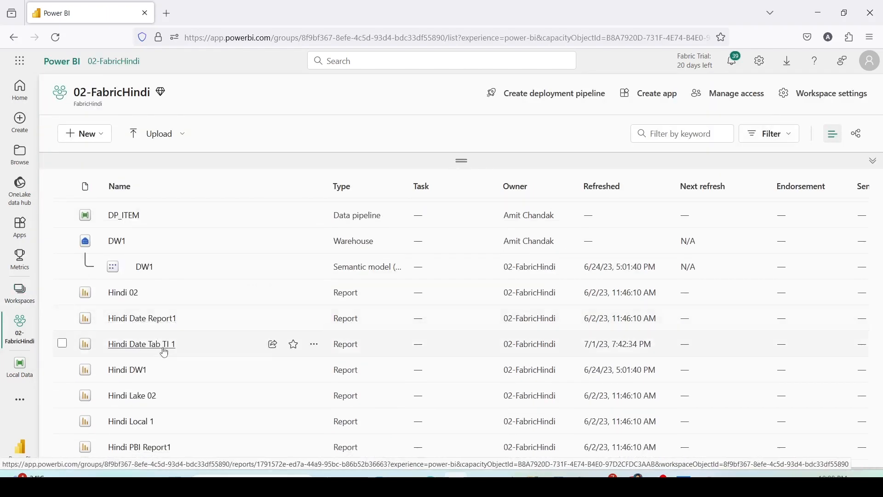
scroll(164, 353, down, 8)
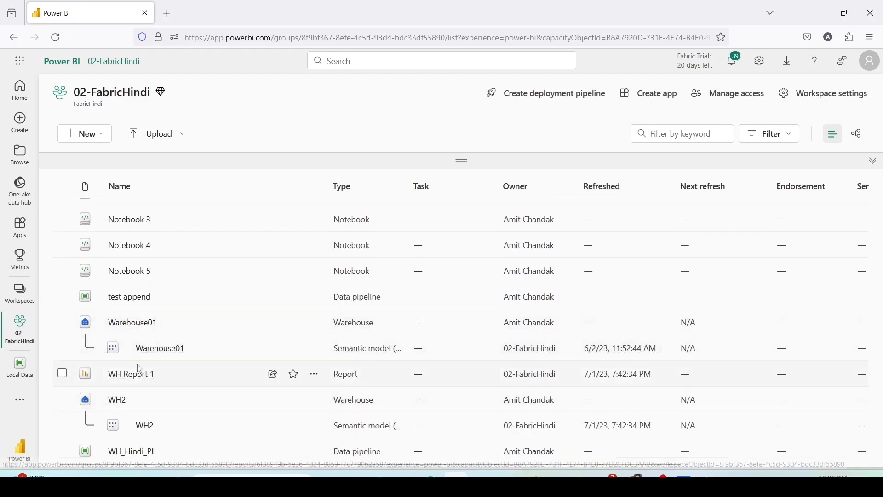
scroll(148, 354, up, 1)
scroll(147, 354, up, 4)
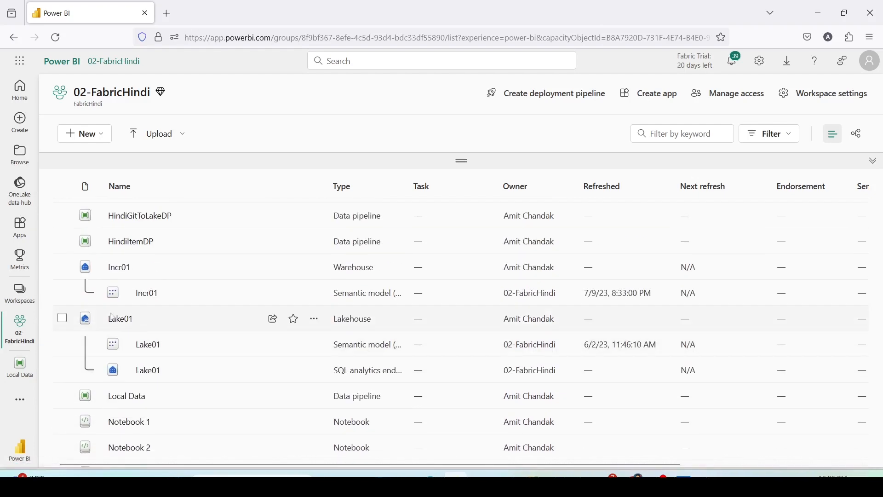
click(119, 324)
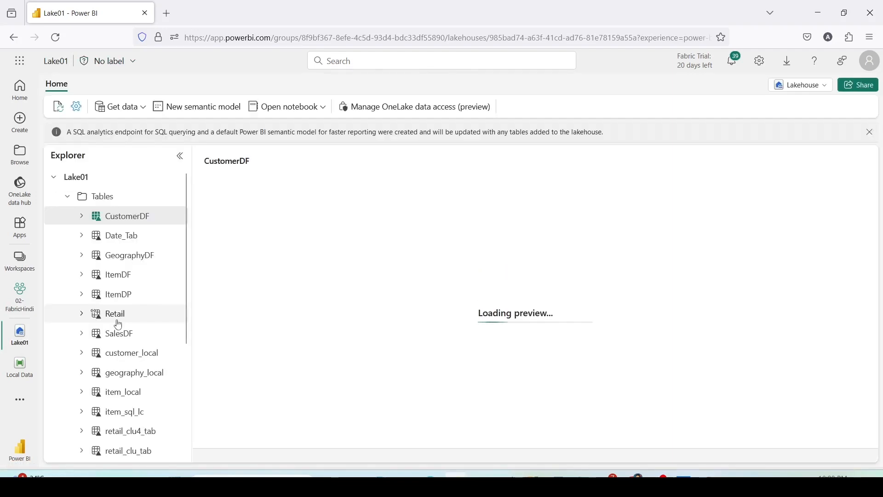
Preview the customer_local table and the newly copied local_customer, local_geography, local_item and local_sales tables in Lake01.
click(125, 353)
scroll(130, 278, down, 2)
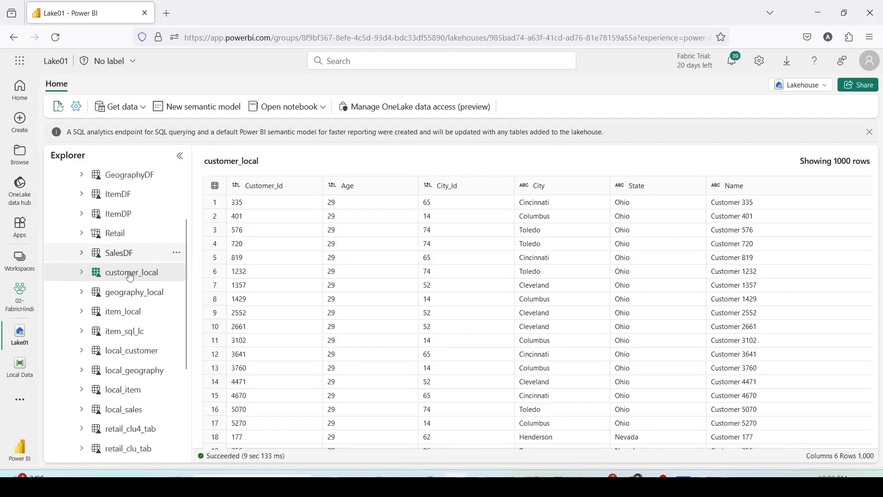
scroll(130, 278, down, 4)
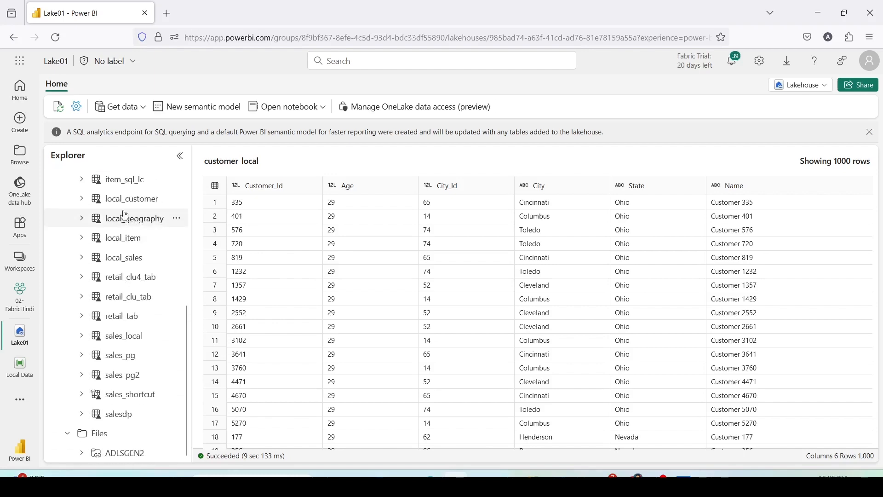
click(124, 200)
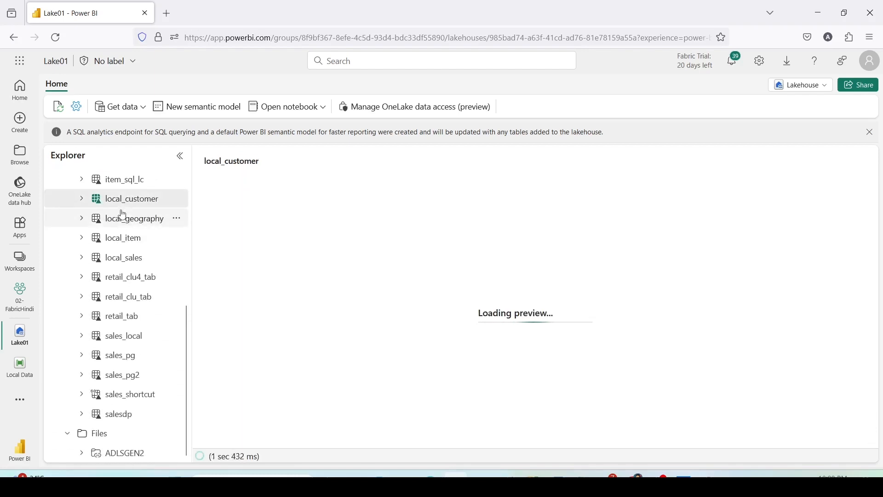
click(123, 217)
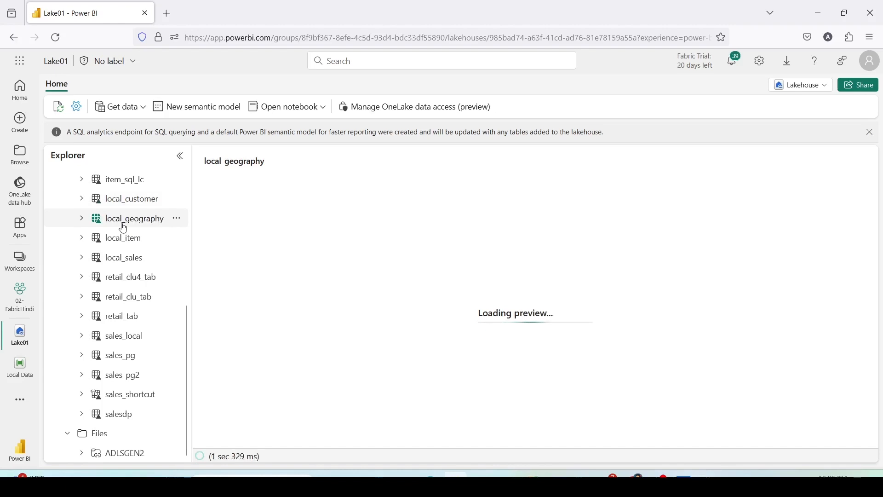
click(123, 239)
click(128, 260)
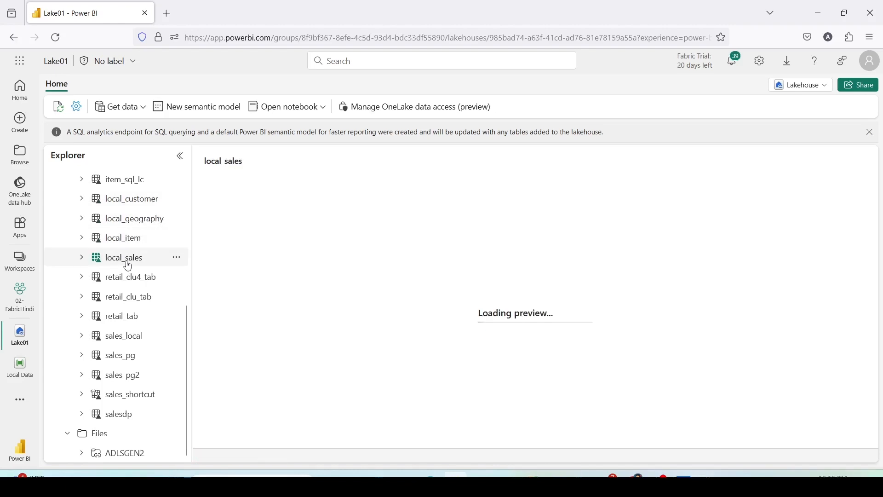
Switch Lake01 from the lakehouse view to its SQL analytics endpoint.
click(798, 85)
click(742, 139)
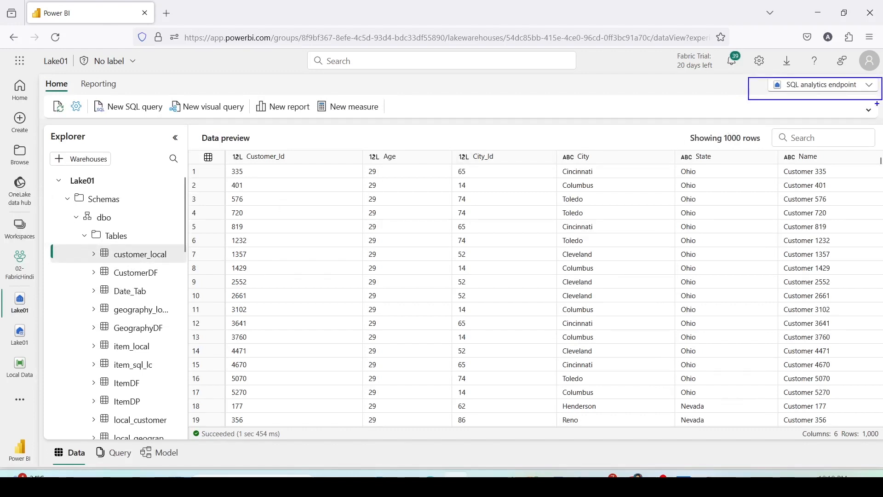
scroll(276, 309, down, 3)
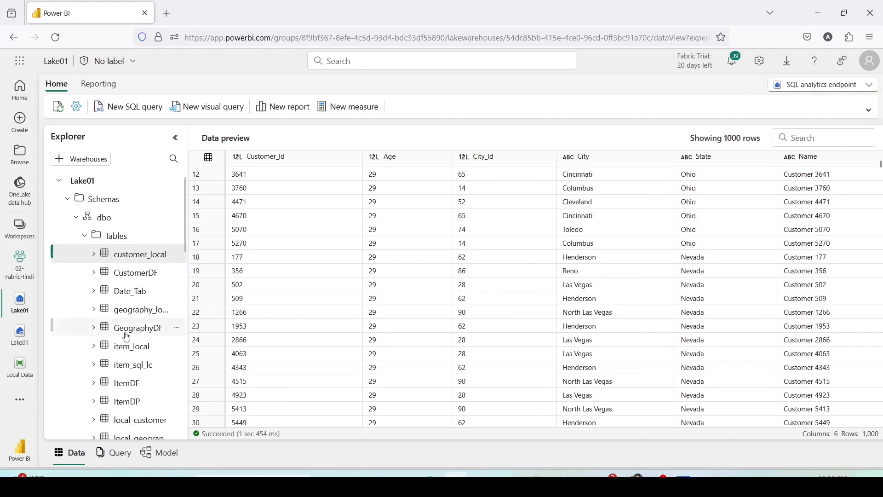
Generate and run a new SQL query selecting the top 100 rows of the local_sales table.
scroll(125, 335, down, 3)
scroll(126, 337, down, 3)
scroll(126, 337, up, 3)
right_click(128, 326)
mouse_move(221, 336)
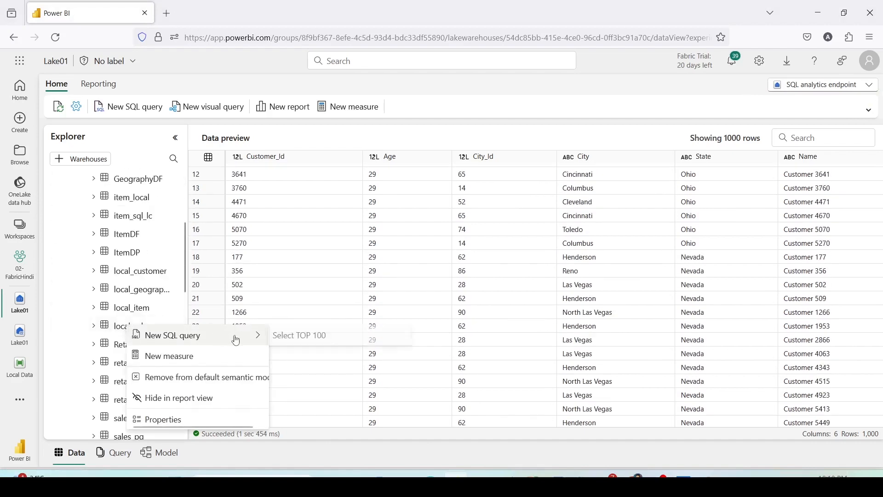
click(294, 340)
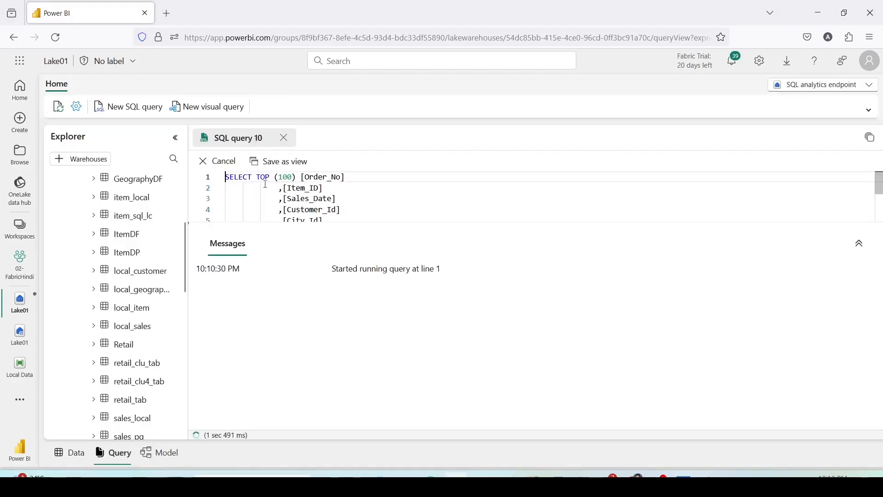
Replace the query's TOP (100) clause and column list with count(*) and run it to count the rows in local_sales.
drag(225, 176, 372, 210)
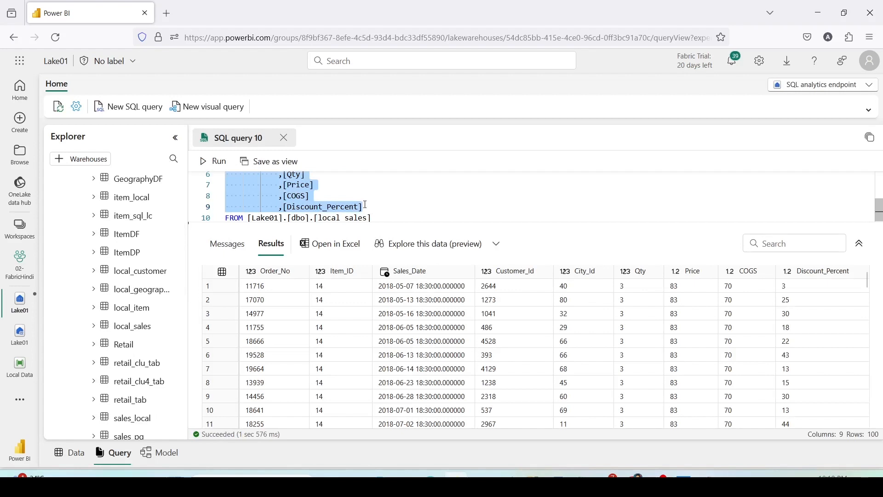
key(BackSpace)
text(c)
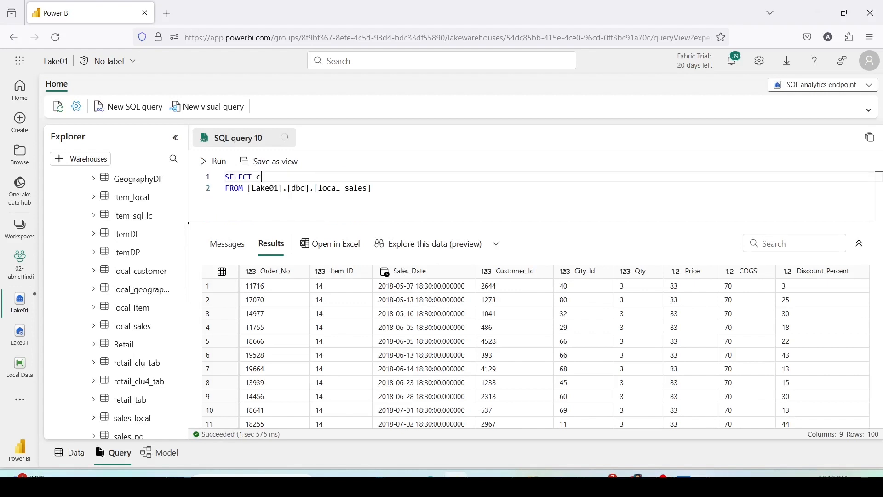
text(ount)
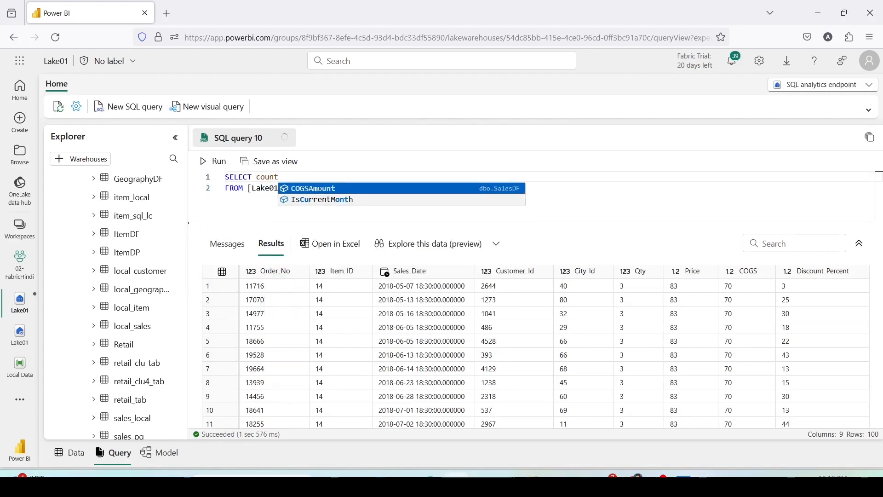
text((*))
key(ctrl+a)
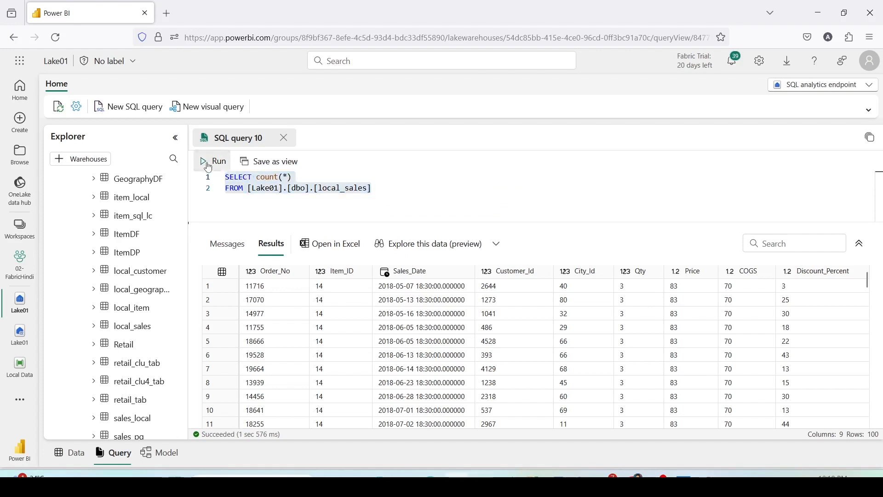
click(208, 162)
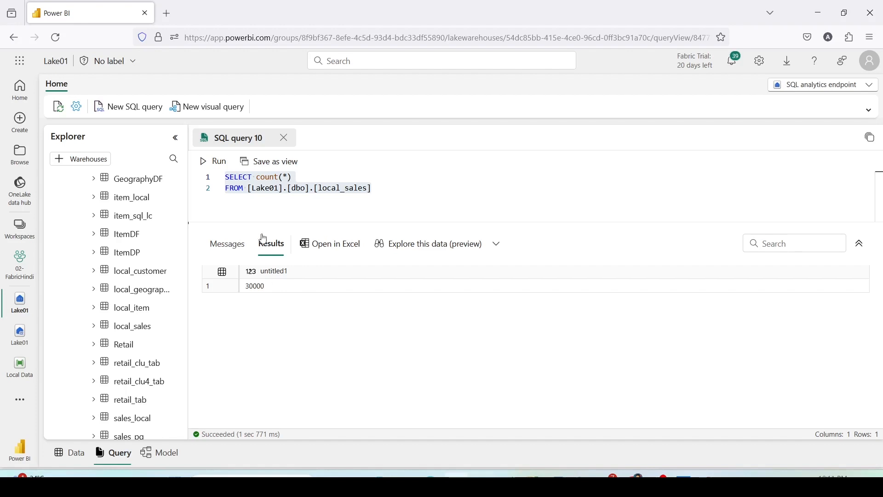
Open the model view of Lake01's SQL analytics endpoint.
click(160, 453)
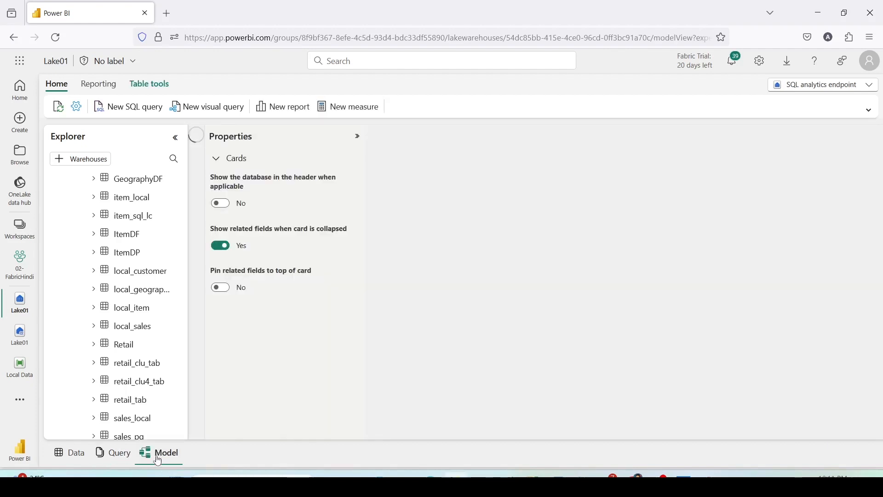